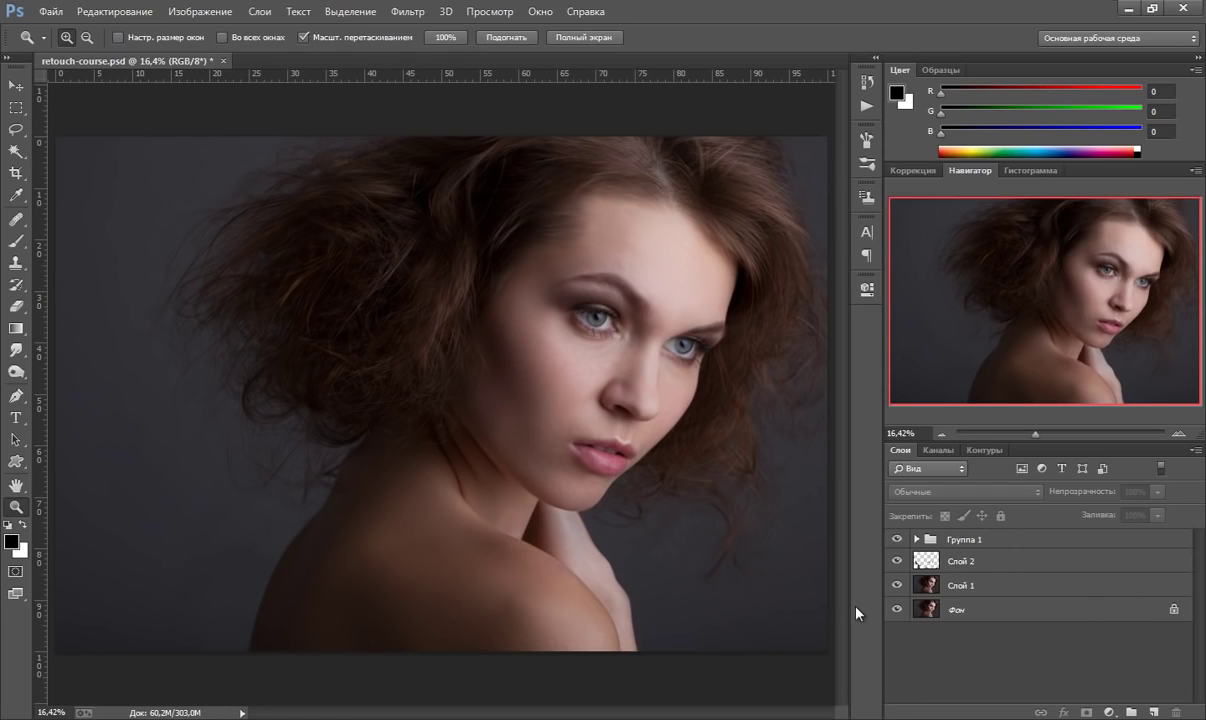
Step: Select Группа 1 and create a new empty layer, Слой 4, above it
click(968, 541)
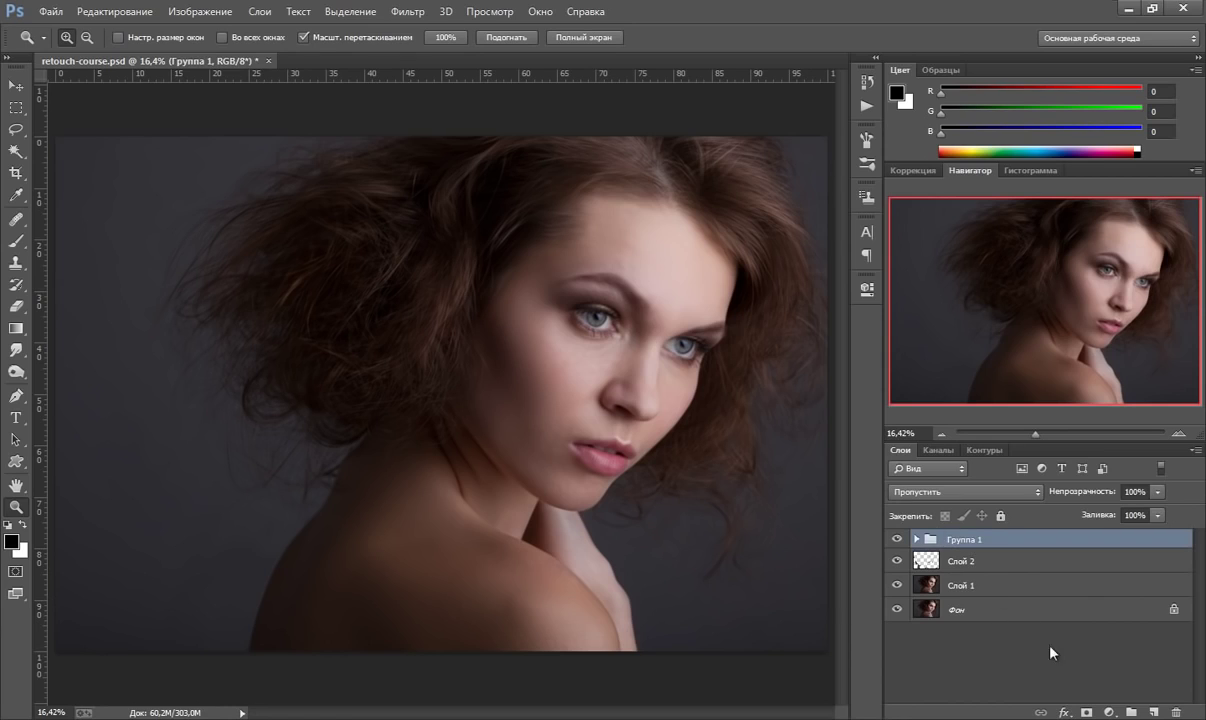
click(1152, 712)
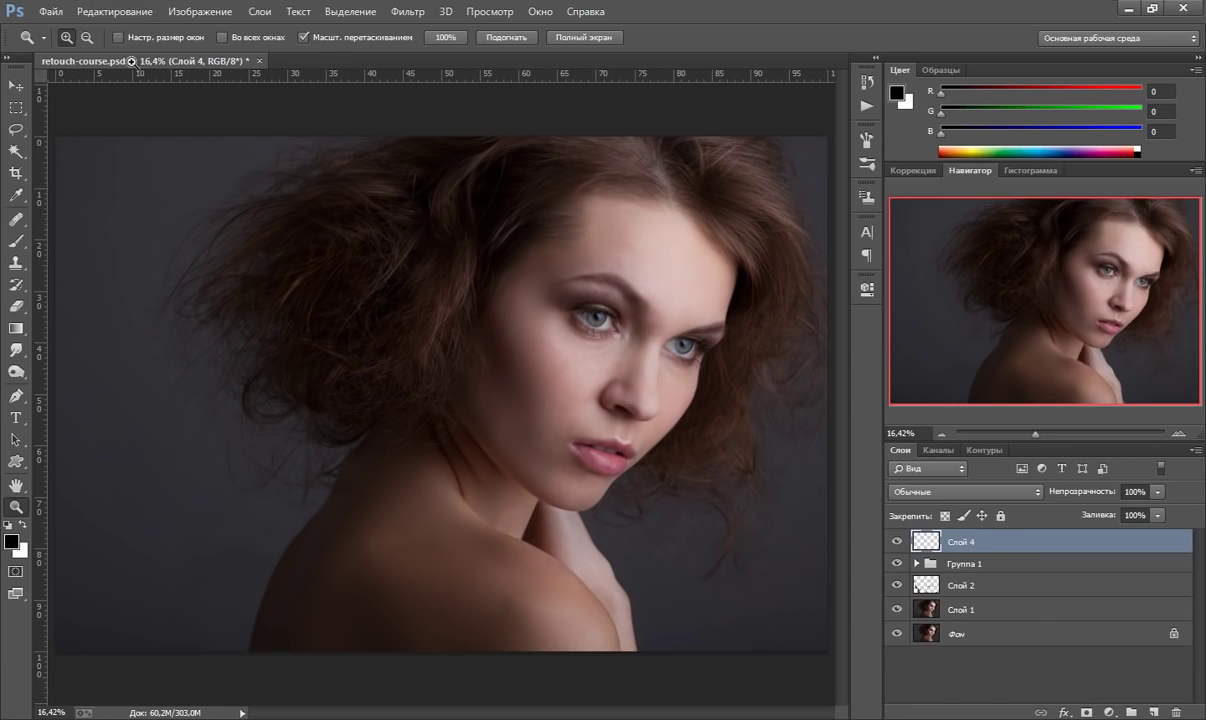
click(119, 12)
Step: Fill Слой 4 with 50% gray and set its blend mode to Soft Light (Мягкий свет)
click(168, 243)
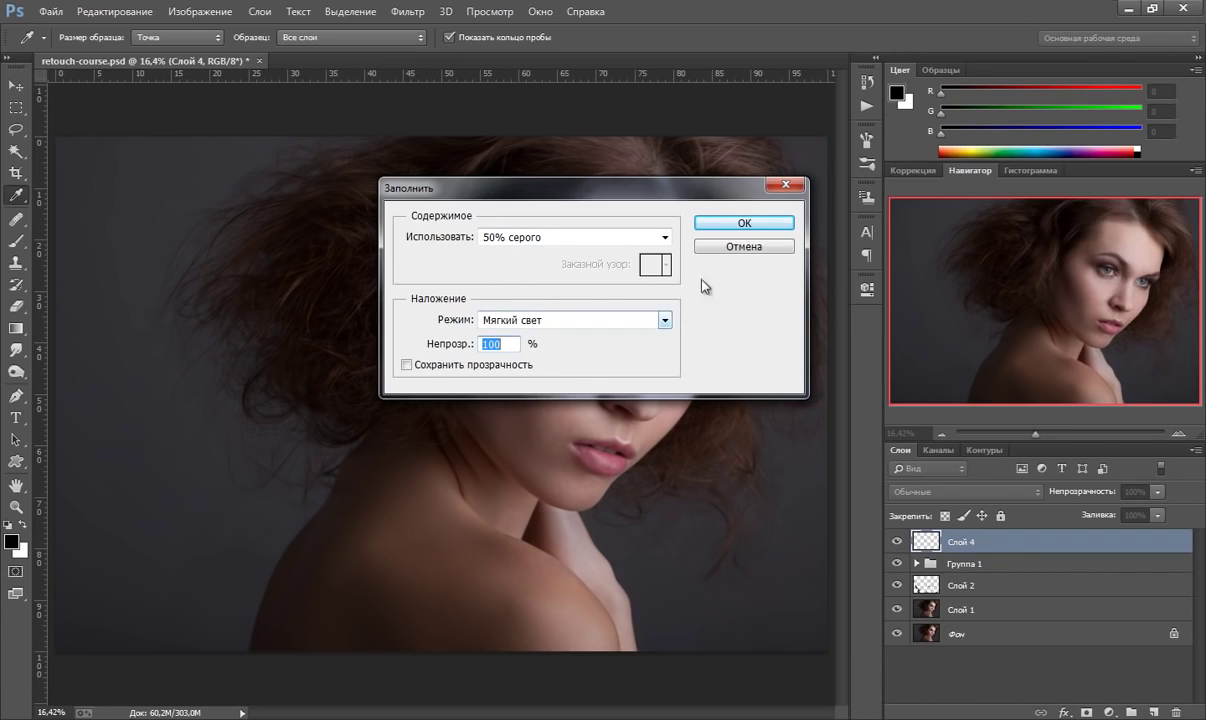
click(731, 224)
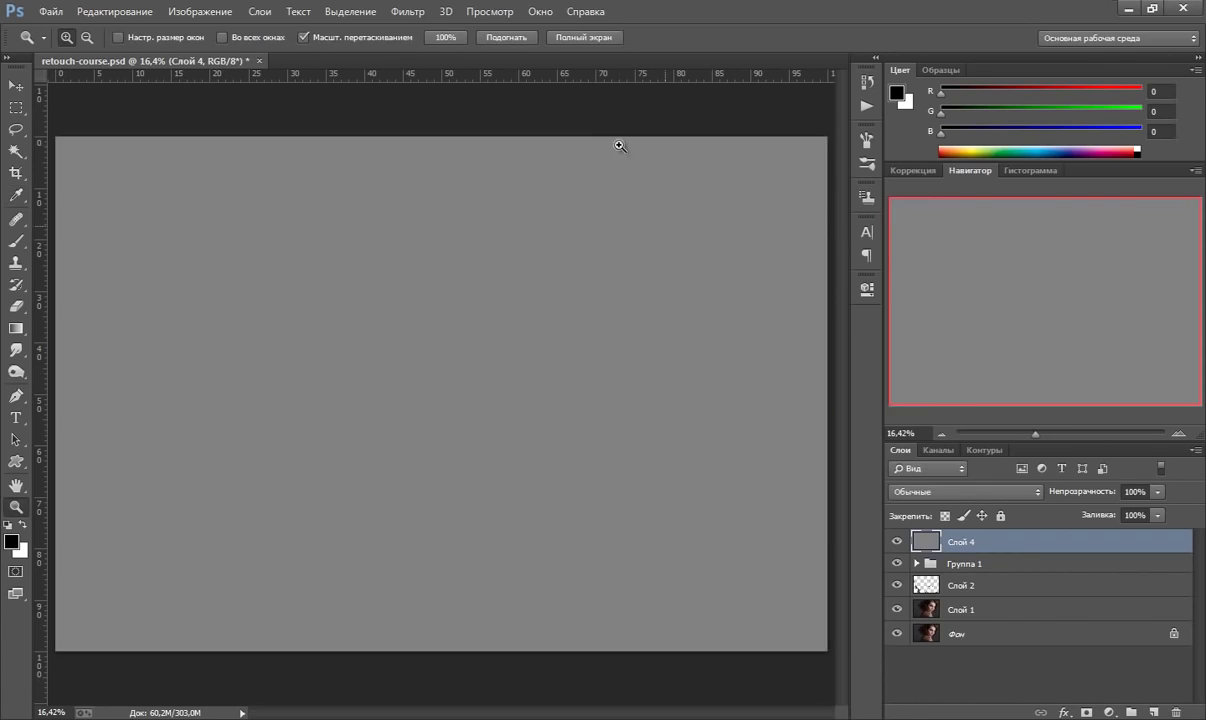
click(987, 492)
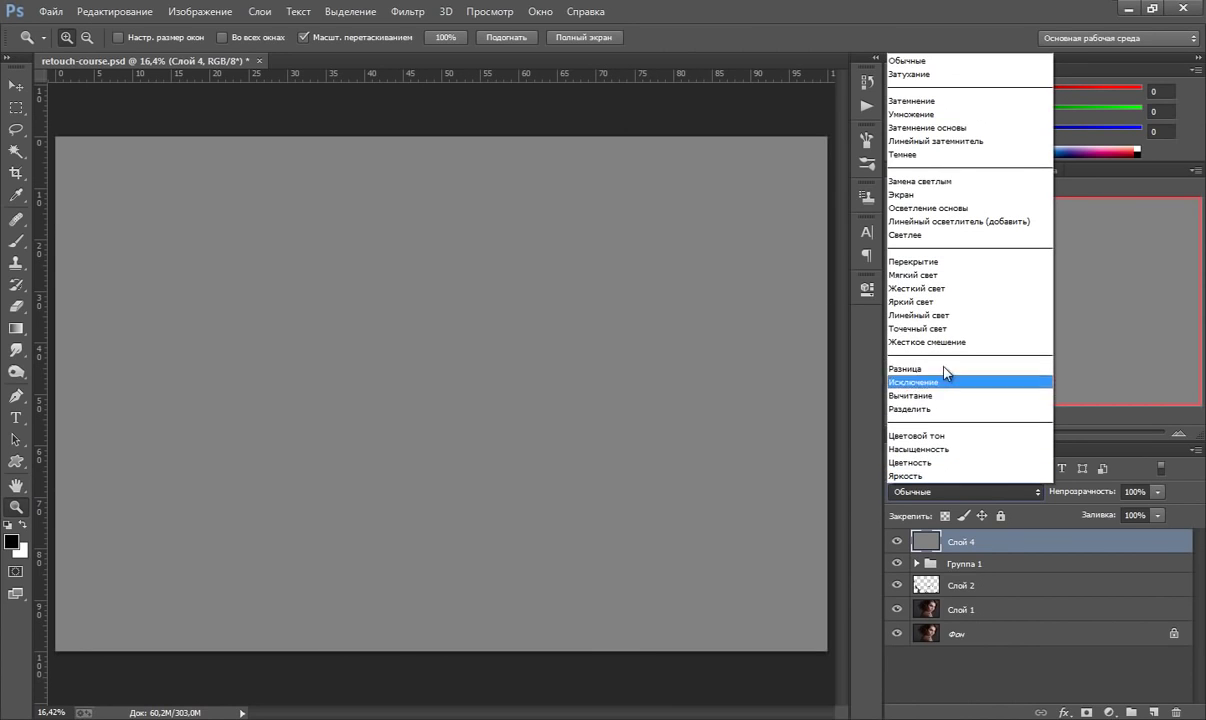
click(915, 273)
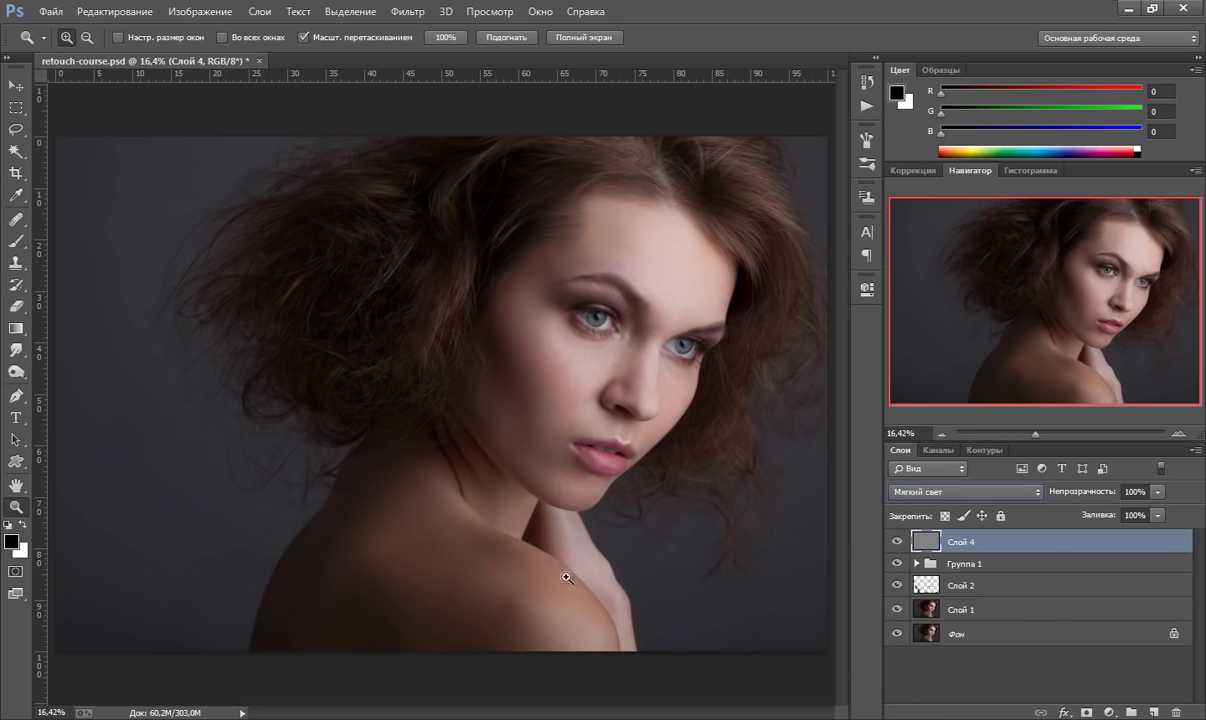
Step: Choose the Dodge tool from the Dodge/Burn/Sponge flyout and check its 50 px, 0% hardness brush
click(16, 372)
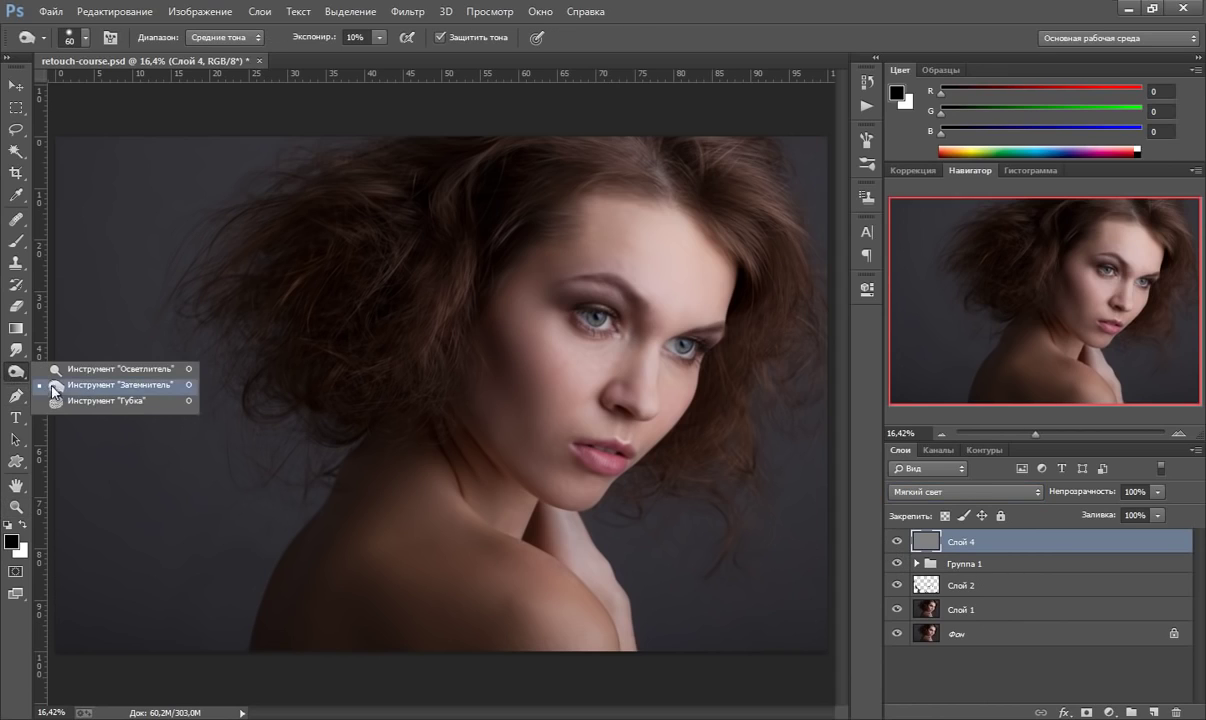
click(84, 370)
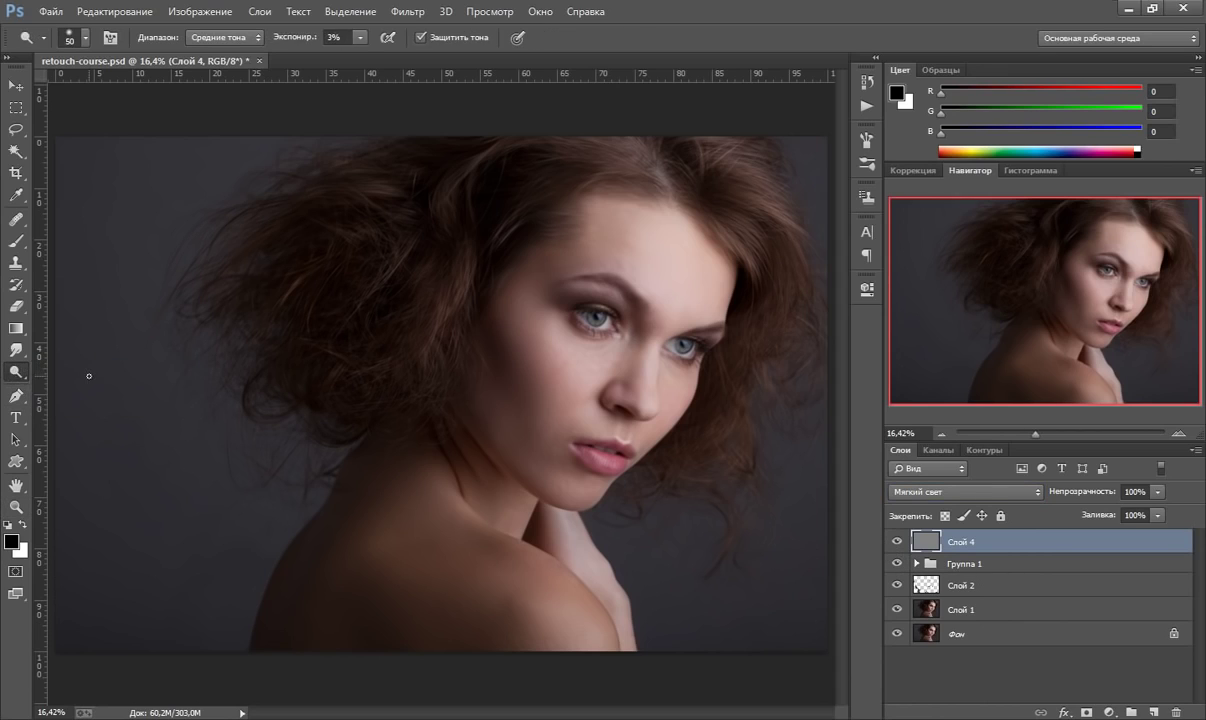
click(18, 383)
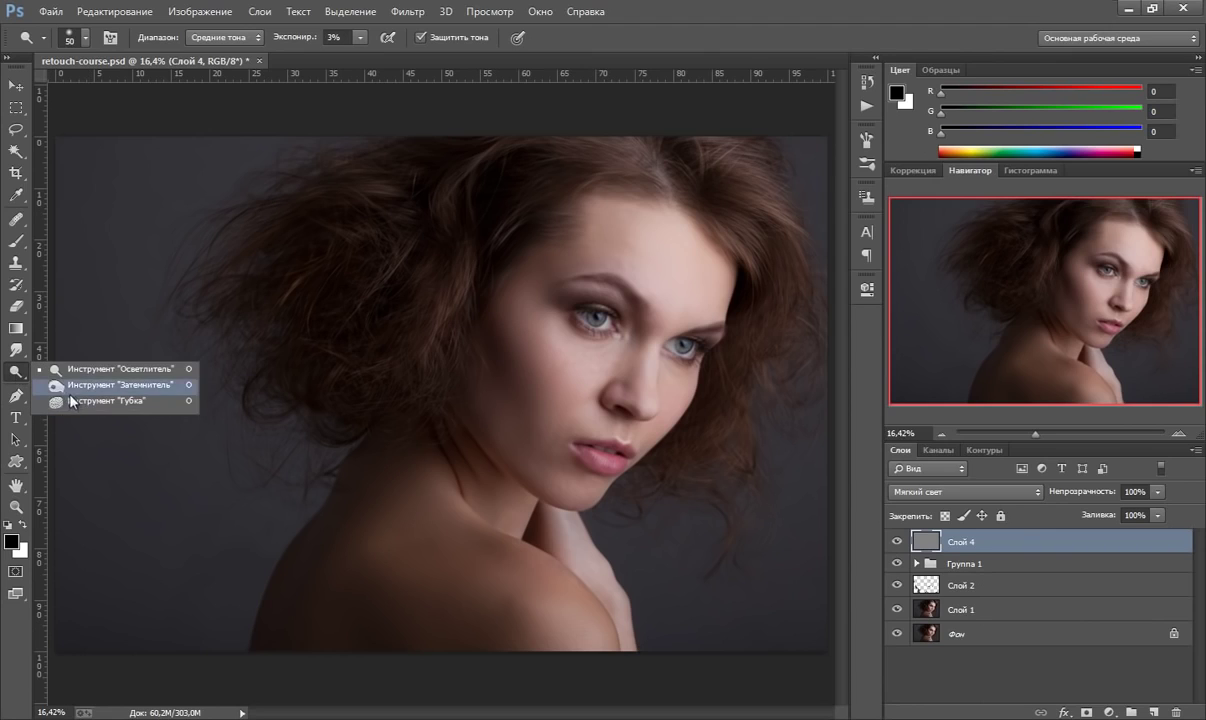
click(72, 380)
click(20, 380)
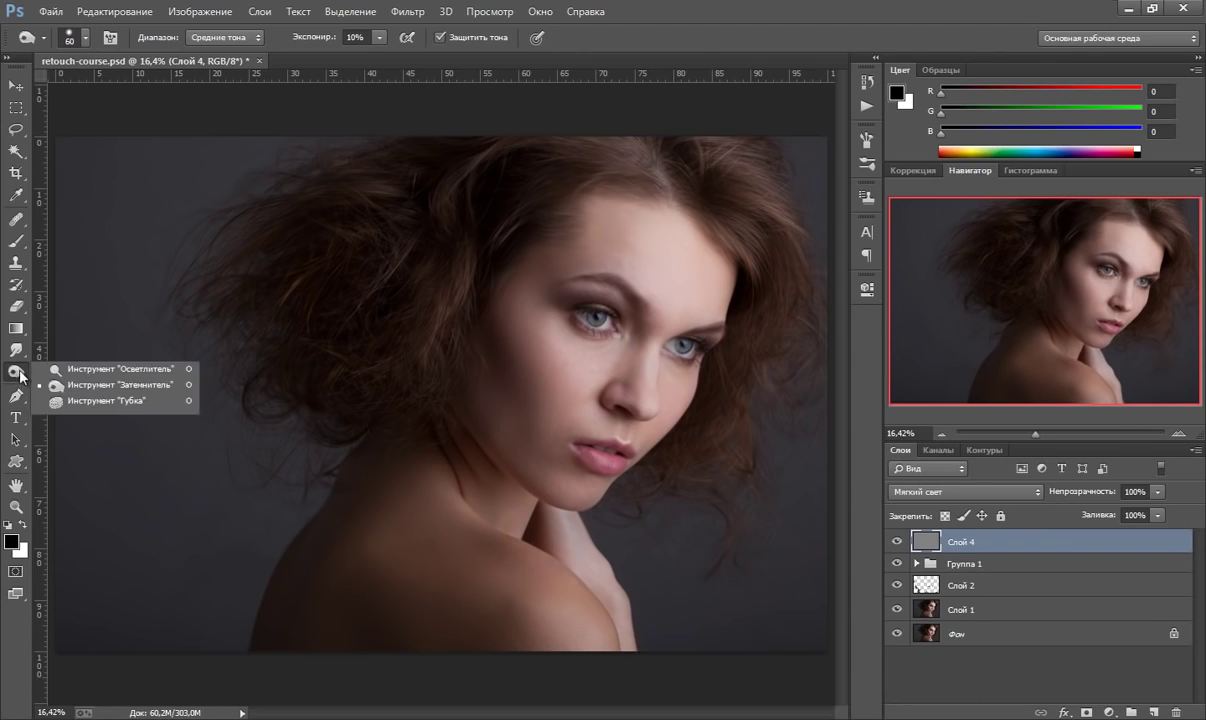
click(65, 373)
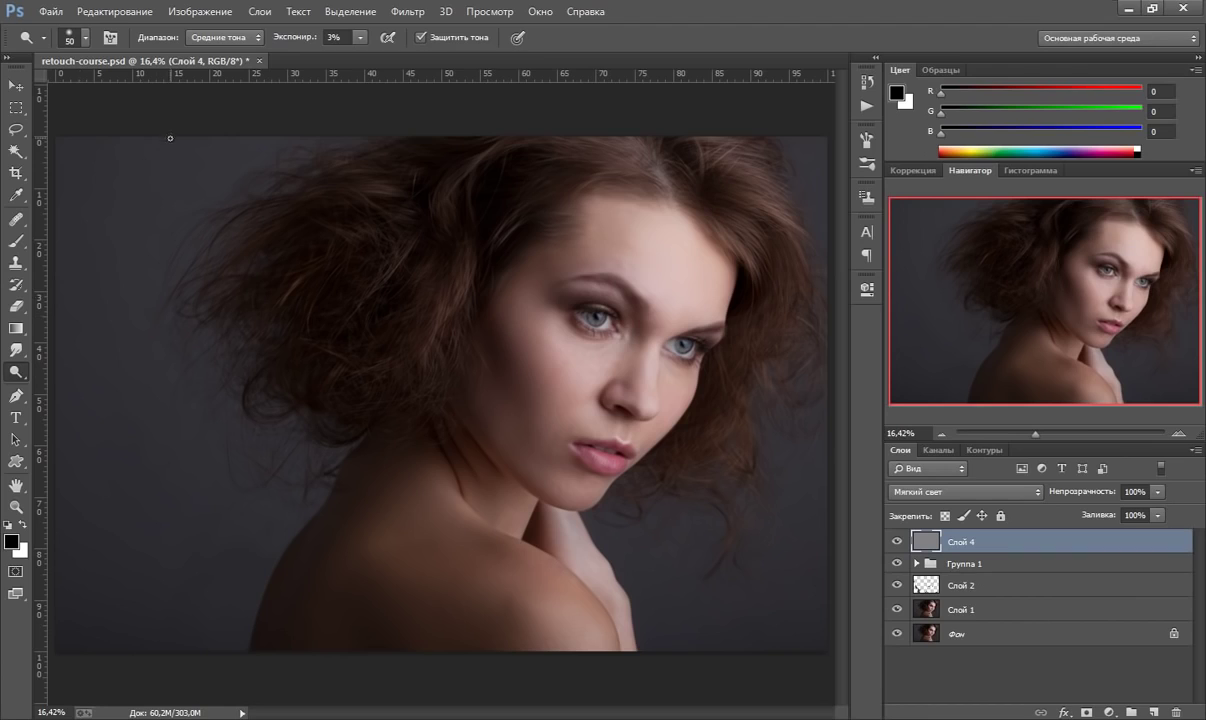
click(85, 37)
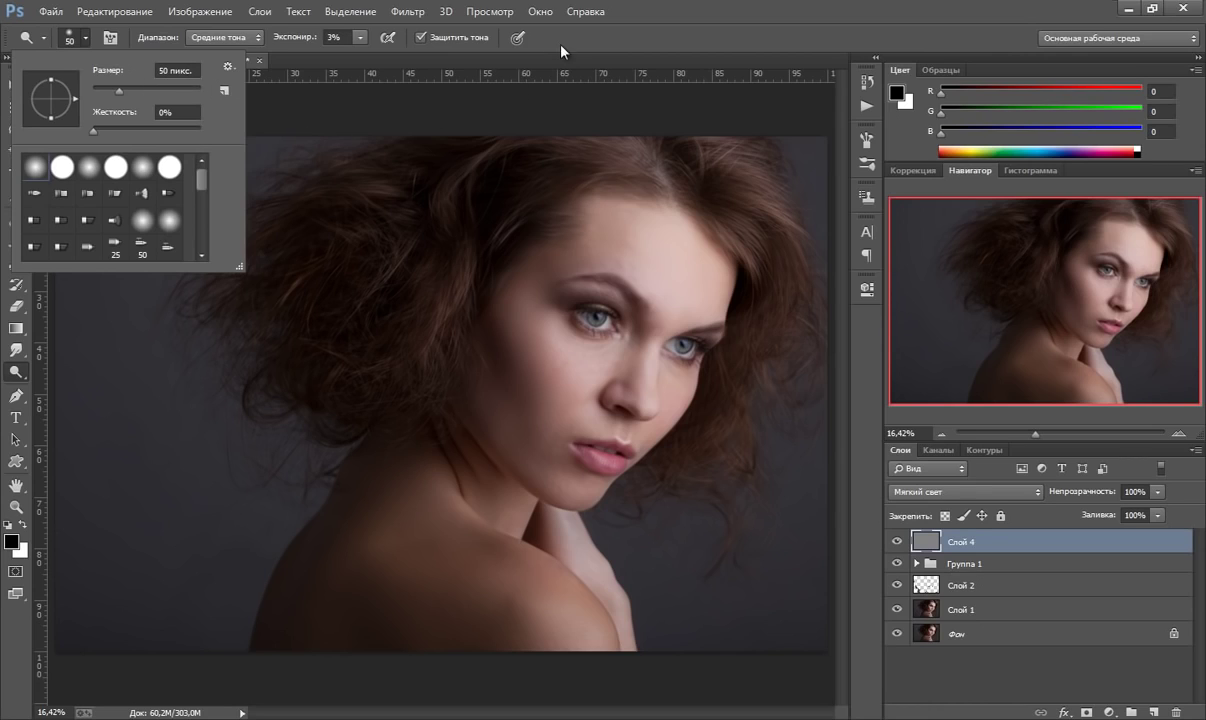
Step: Switch to the Burn tool and lower its Exposure to 3%
click(488, 91)
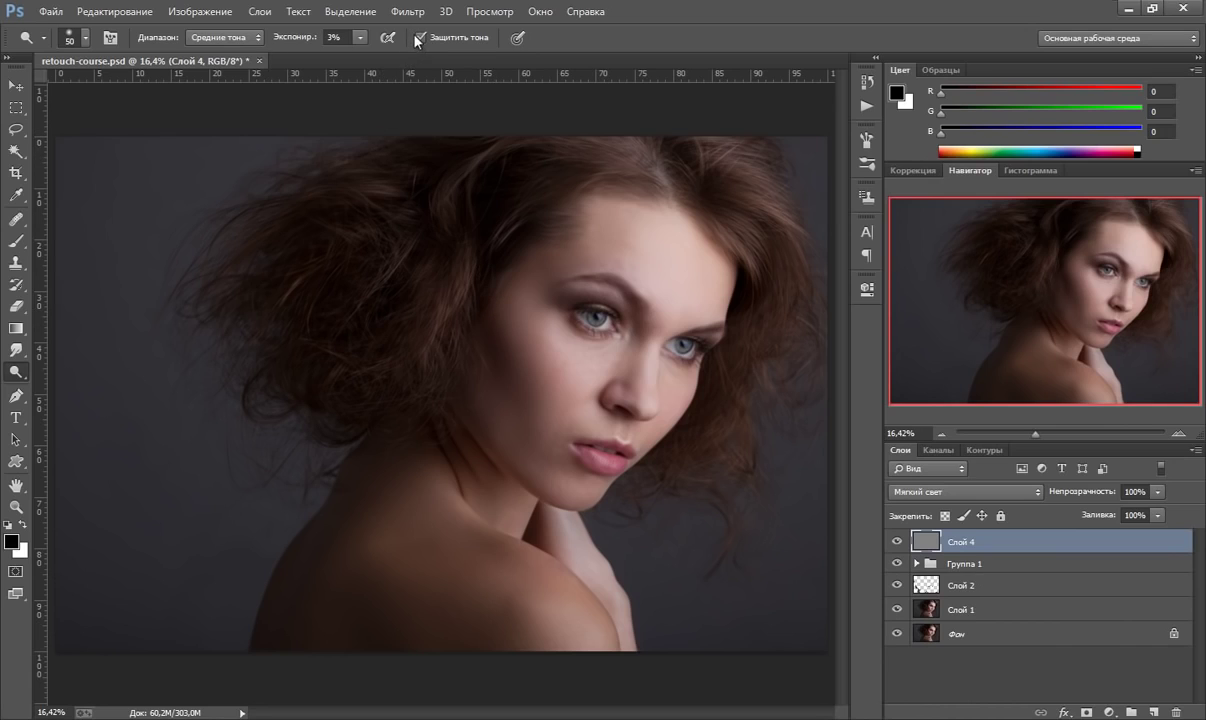
right_click(19, 383)
click(44, 372)
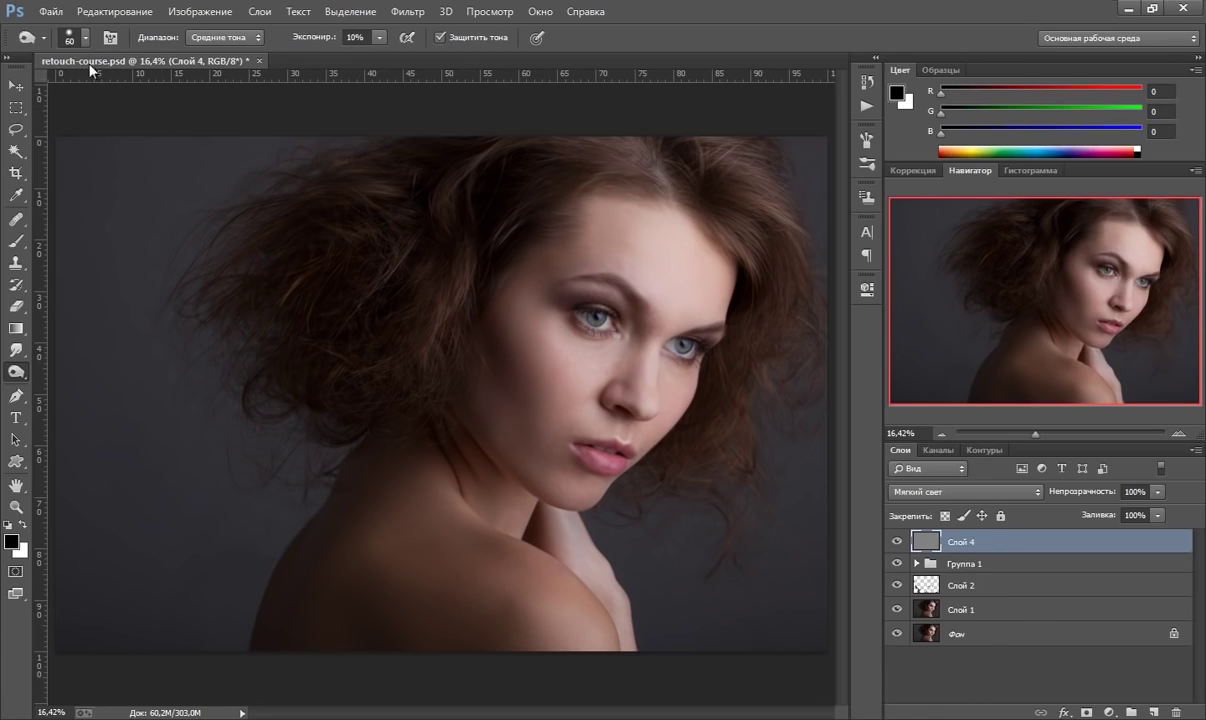
click(380, 38)
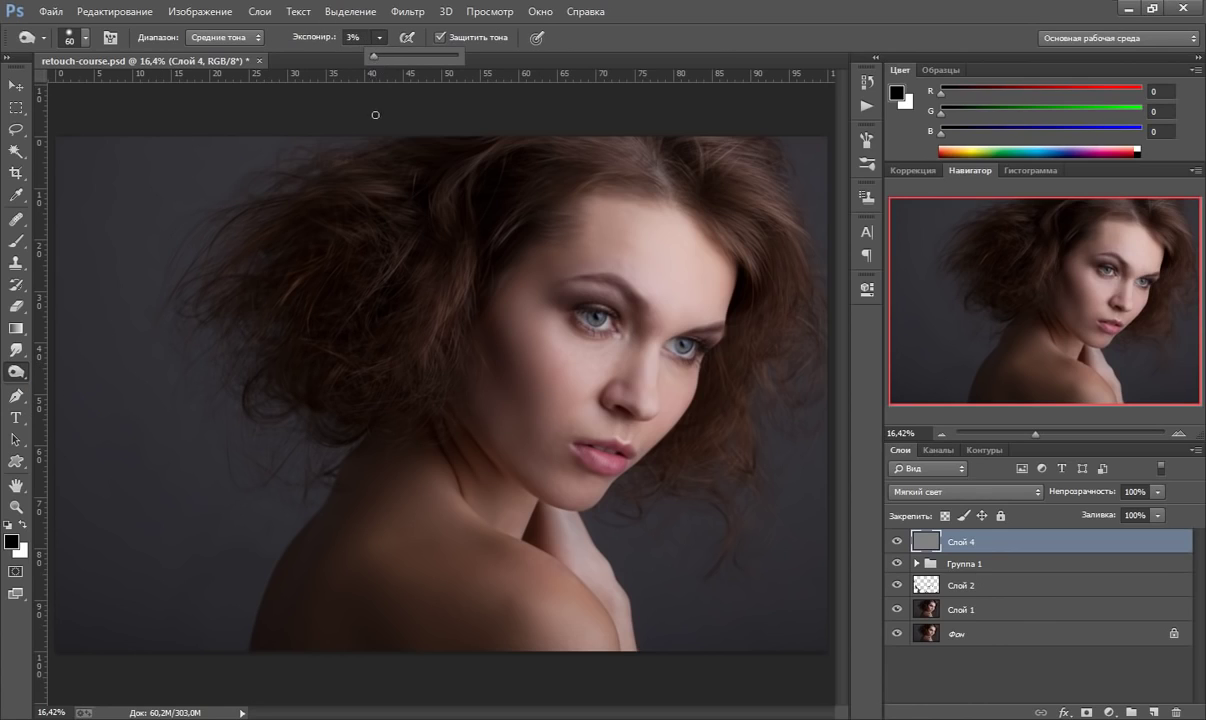
click(609, 57)
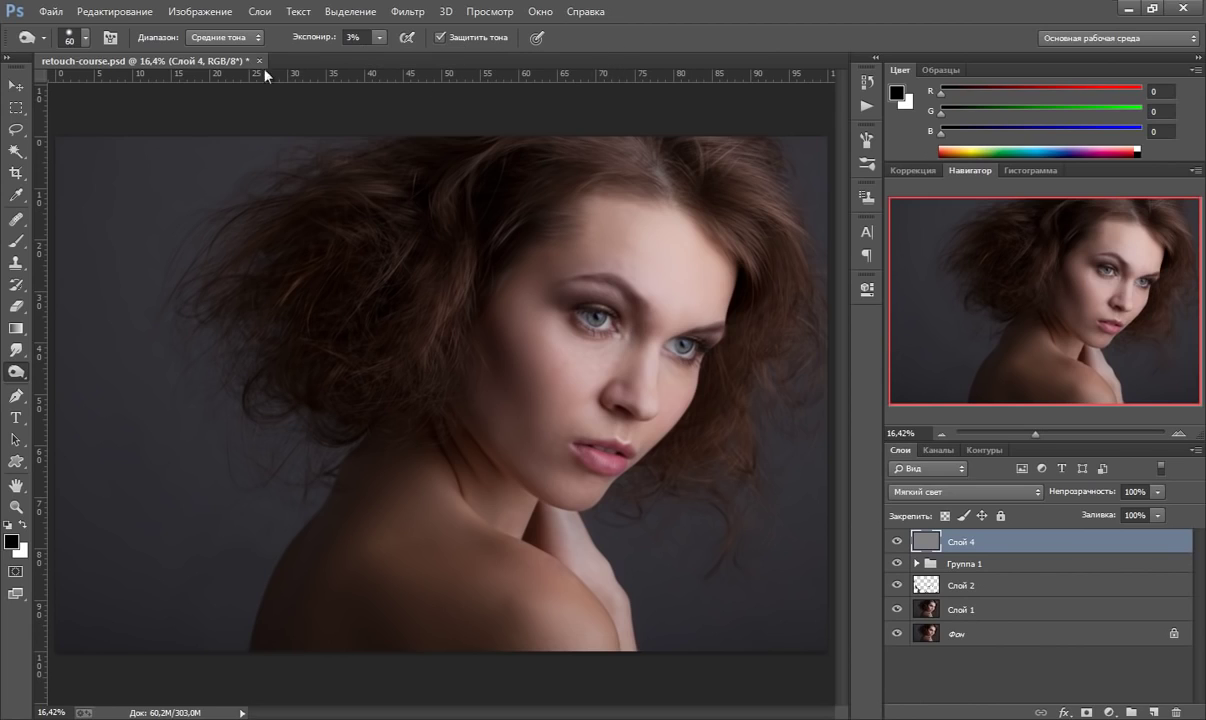
Step: Set the brush hardness to 0% for a fully soft edge
click(86, 38)
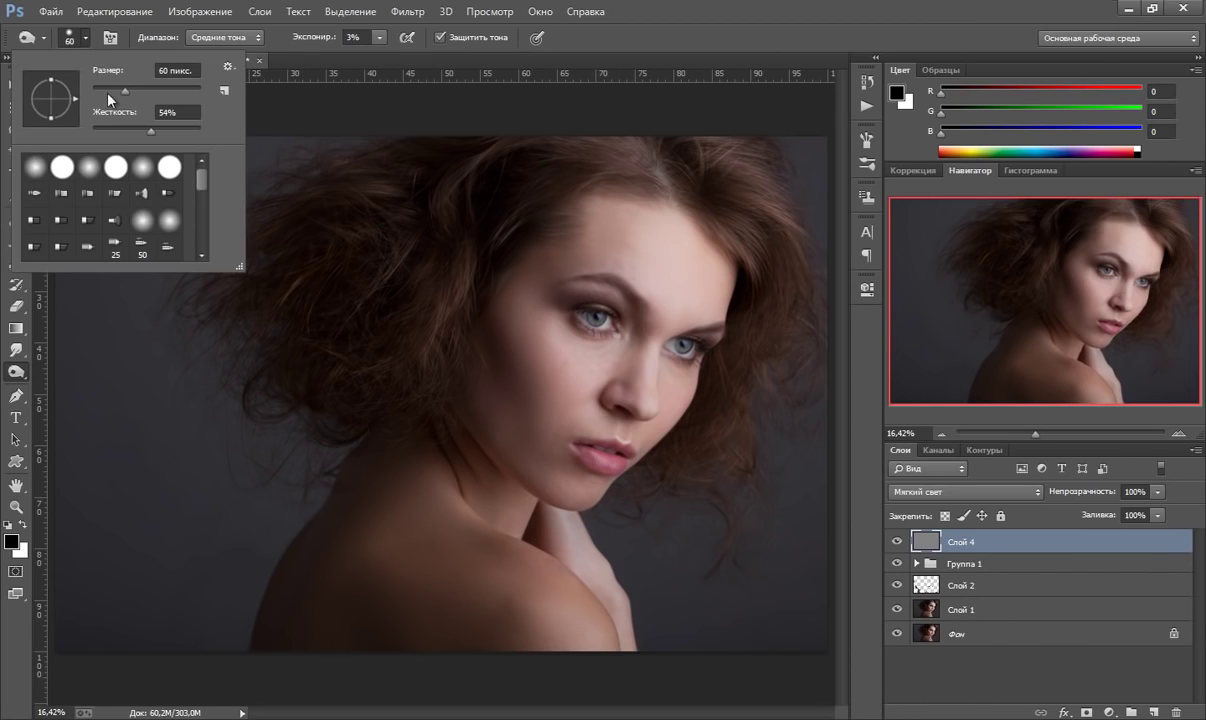
drag(152, 131, 90, 131)
click(599, 42)
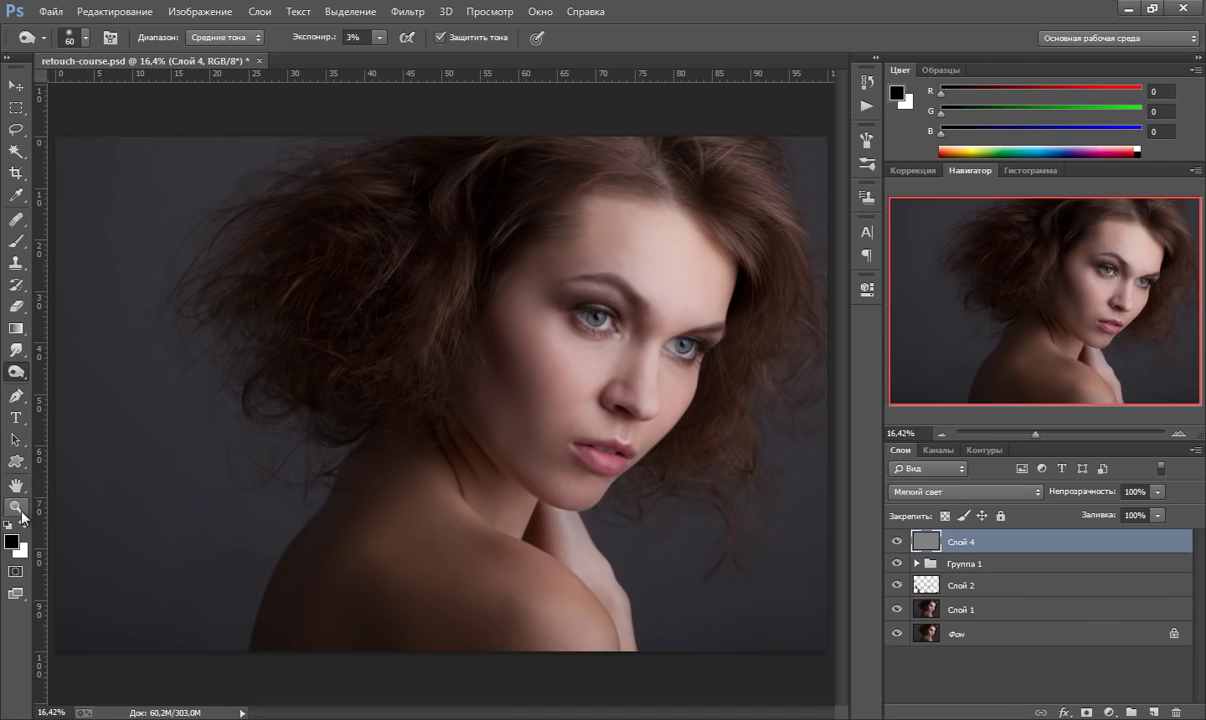
click(16, 507)
Step: Zoom in to 25% on the model's face and pan to centre it
click(567, 405)
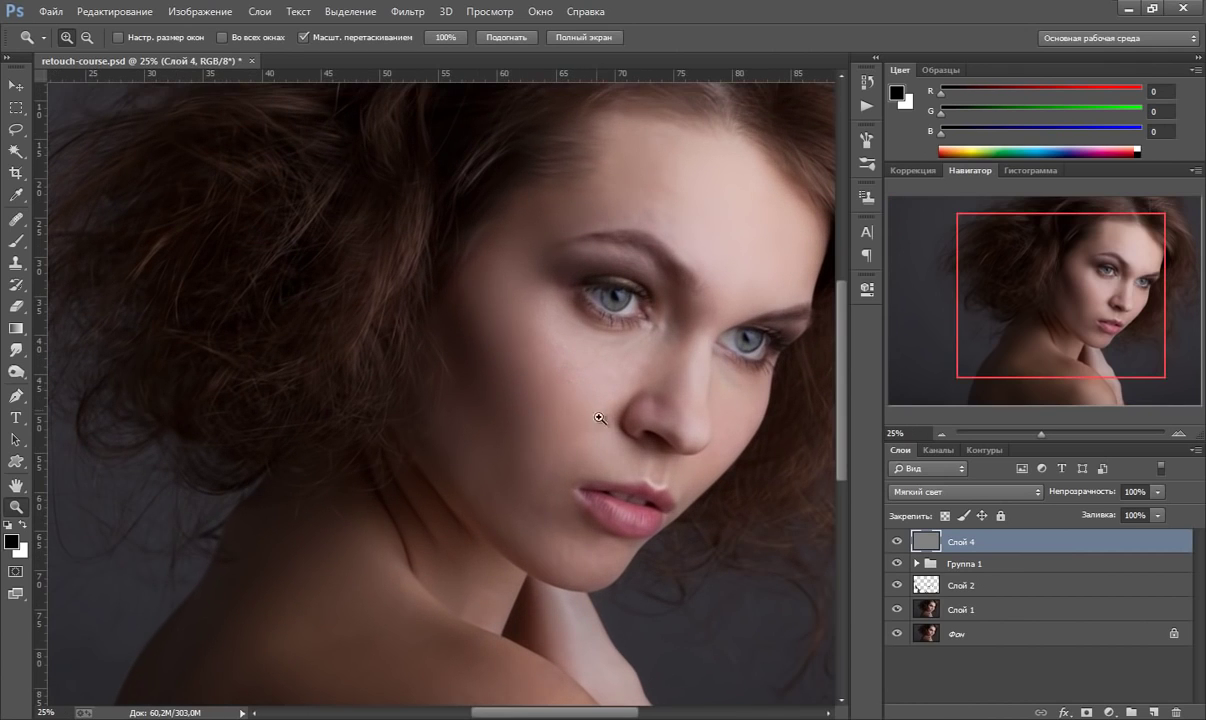
drag(440, 447, 430, 380)
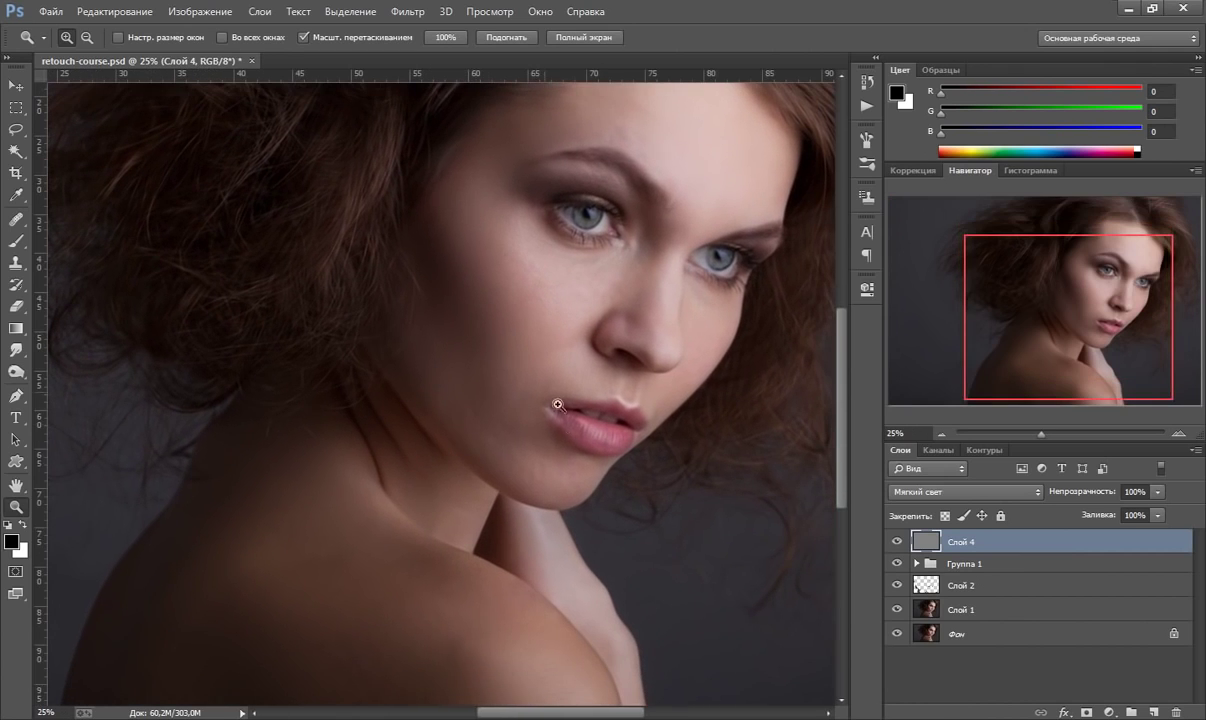
drag(535, 350, 520, 377)
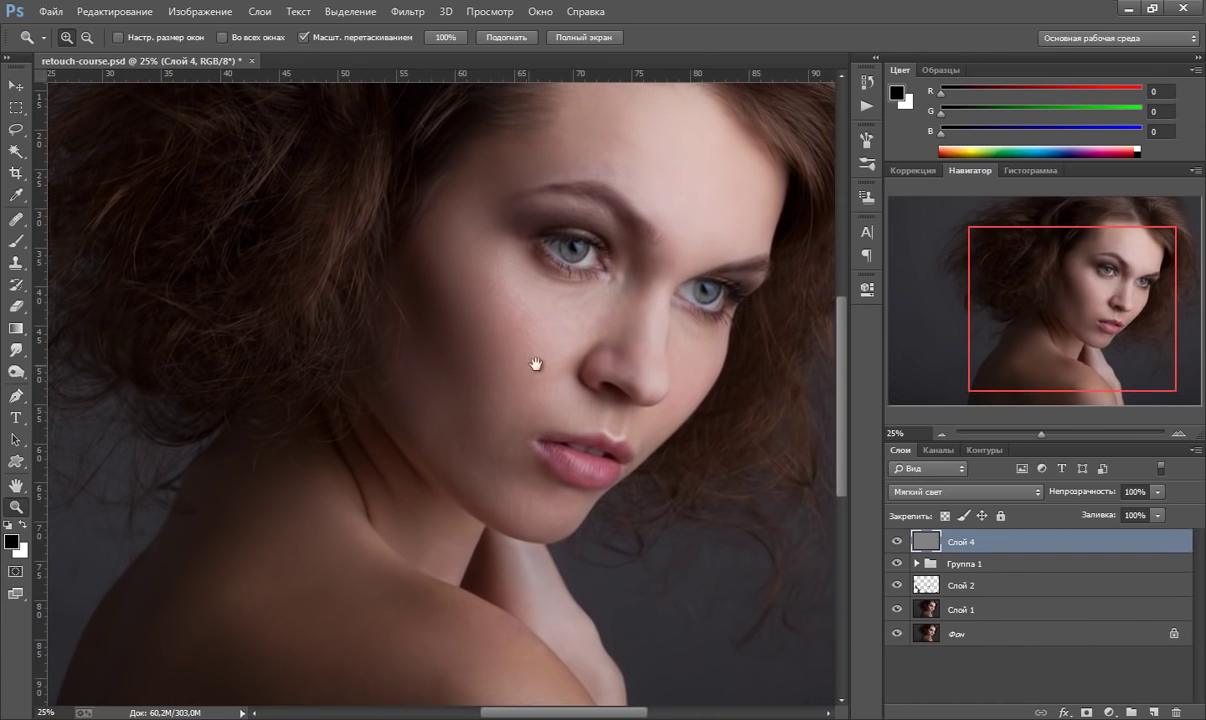
drag(528, 378, 518, 396)
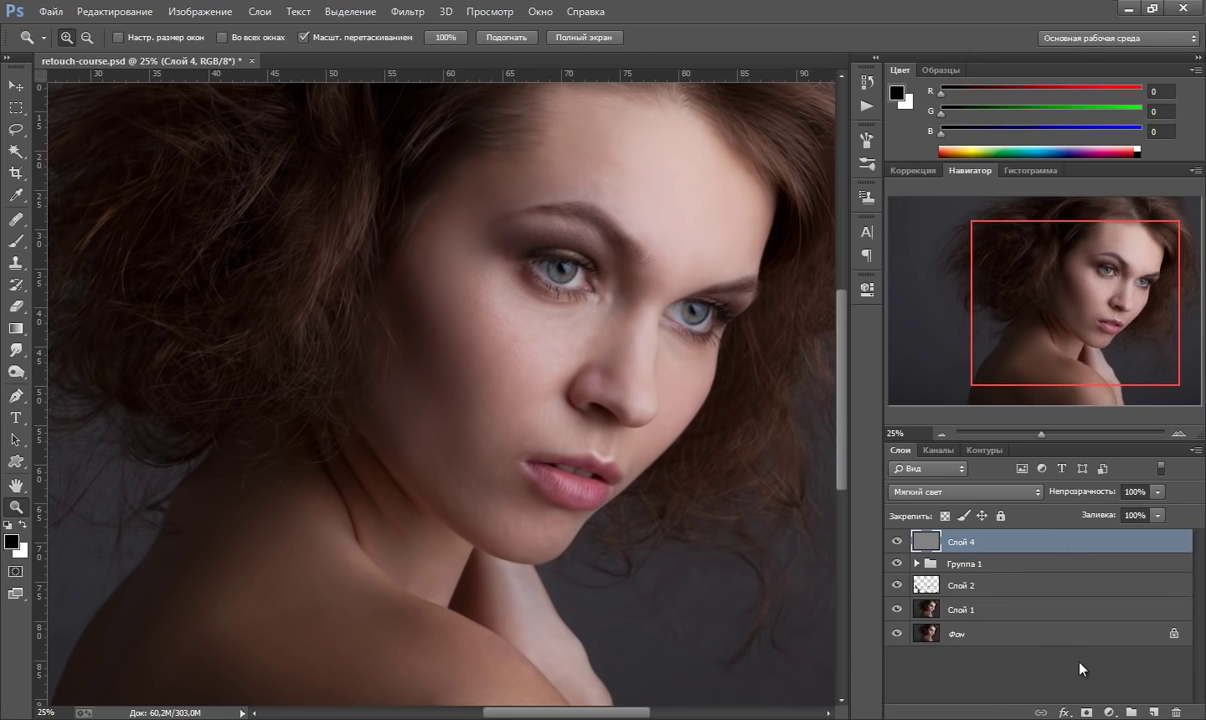
Step: Add a Black & White adjustment layer with the Reds slider dragged down to about -136
click(1108, 711)
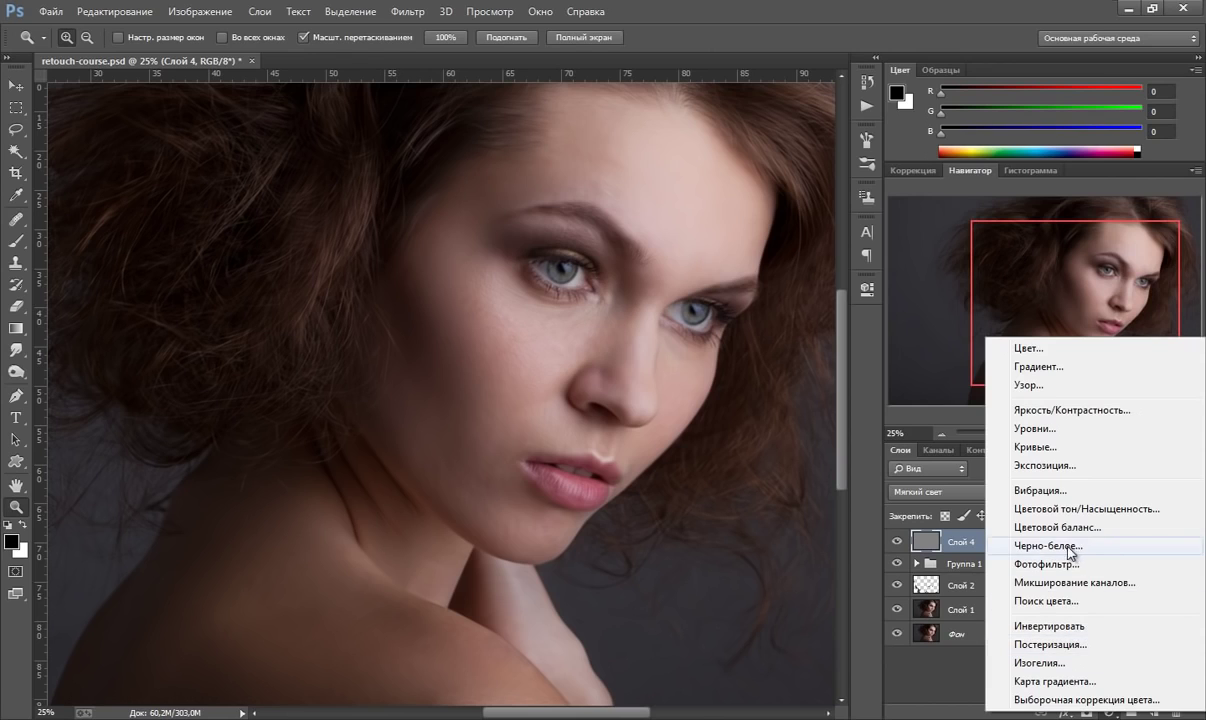
click(1075, 546)
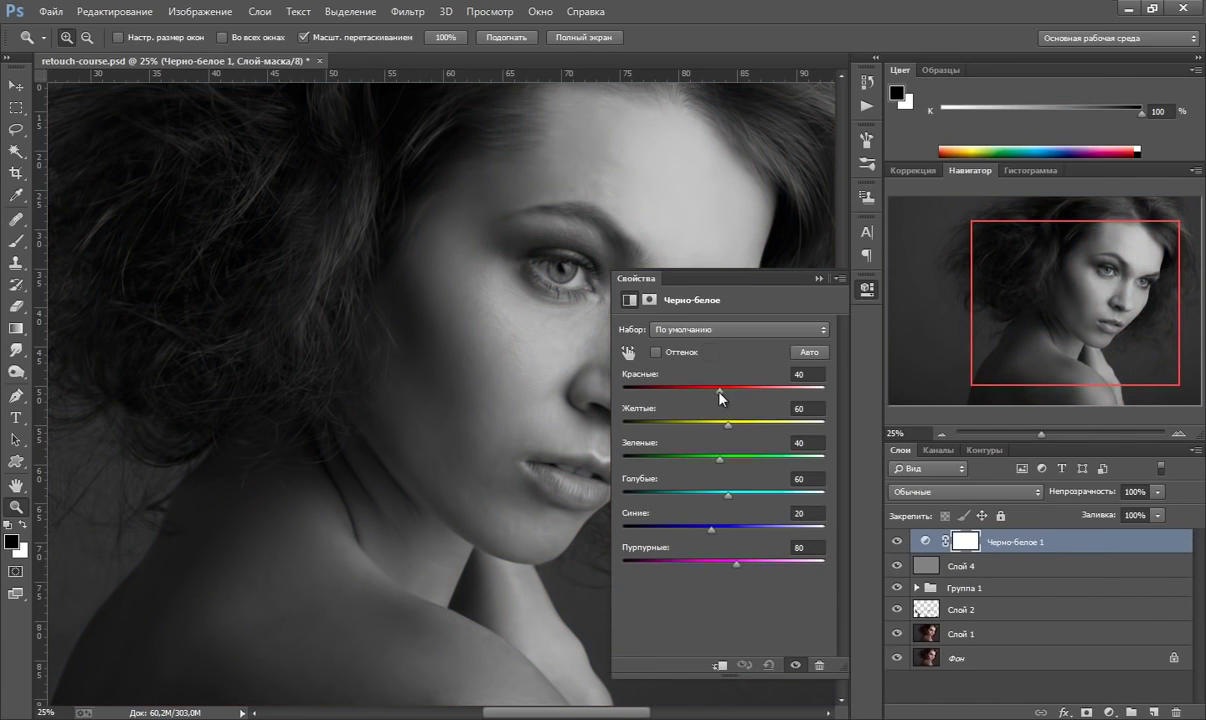
drag(720, 388, 662, 395)
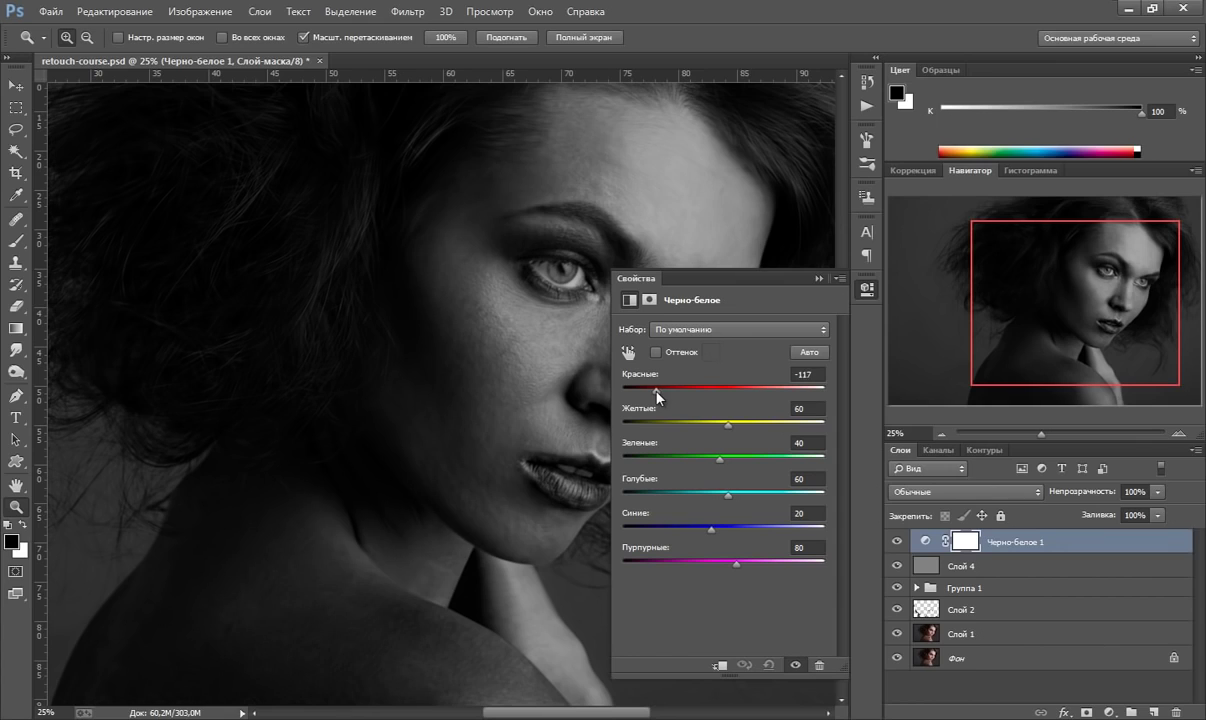
drag(657, 397, 655, 397)
drag(657, 398, 646, 391)
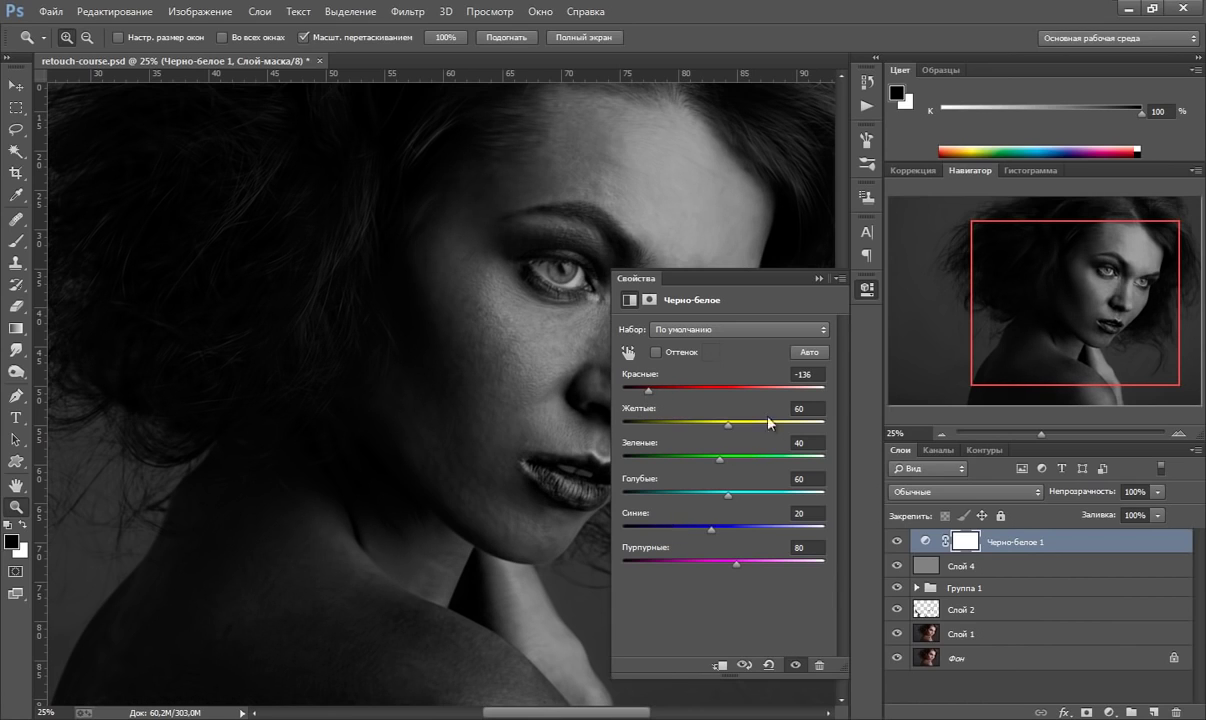
click(817, 279)
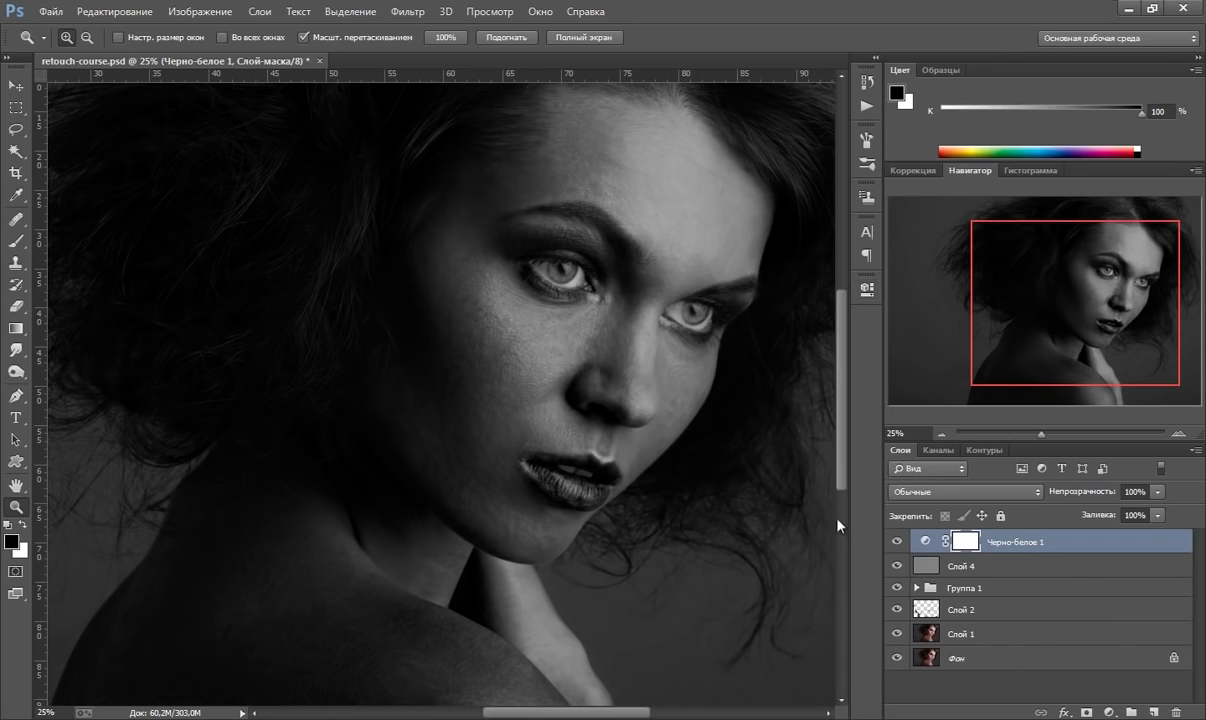
click(937, 566)
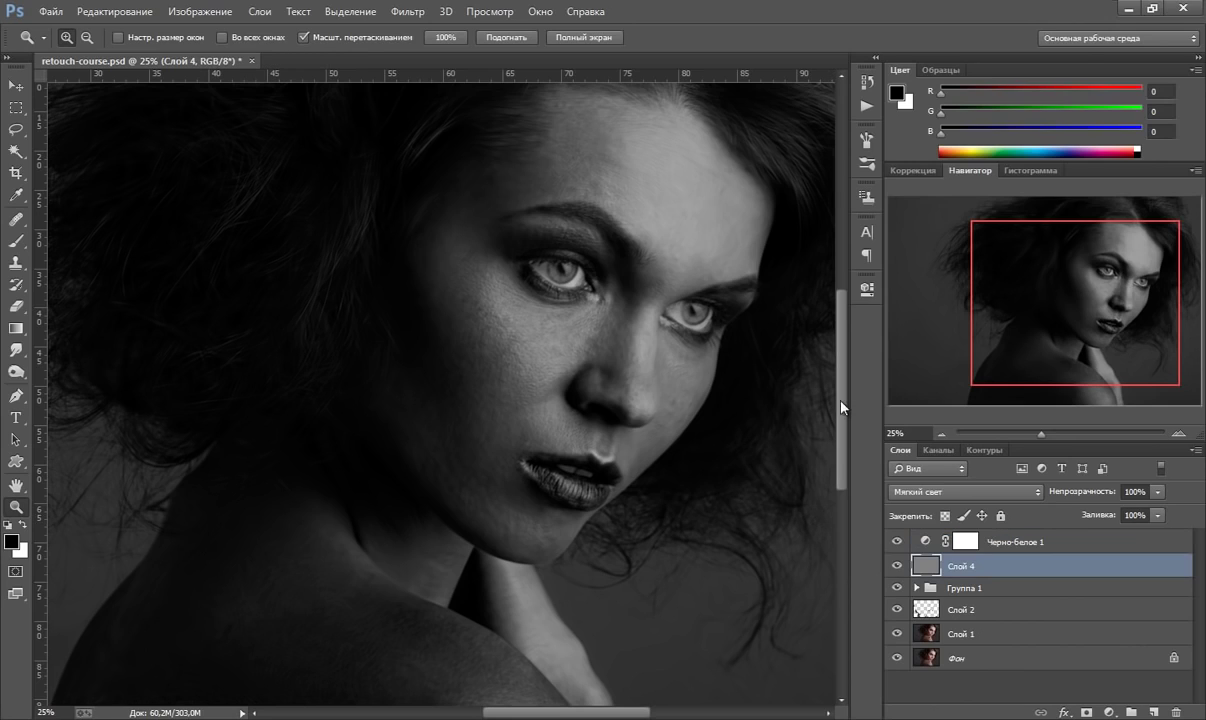
Step: With the Dodge tool enlarged to a 60 px brush, lighten the forehead on Слой 4
drag(24, 374, 100, 368)
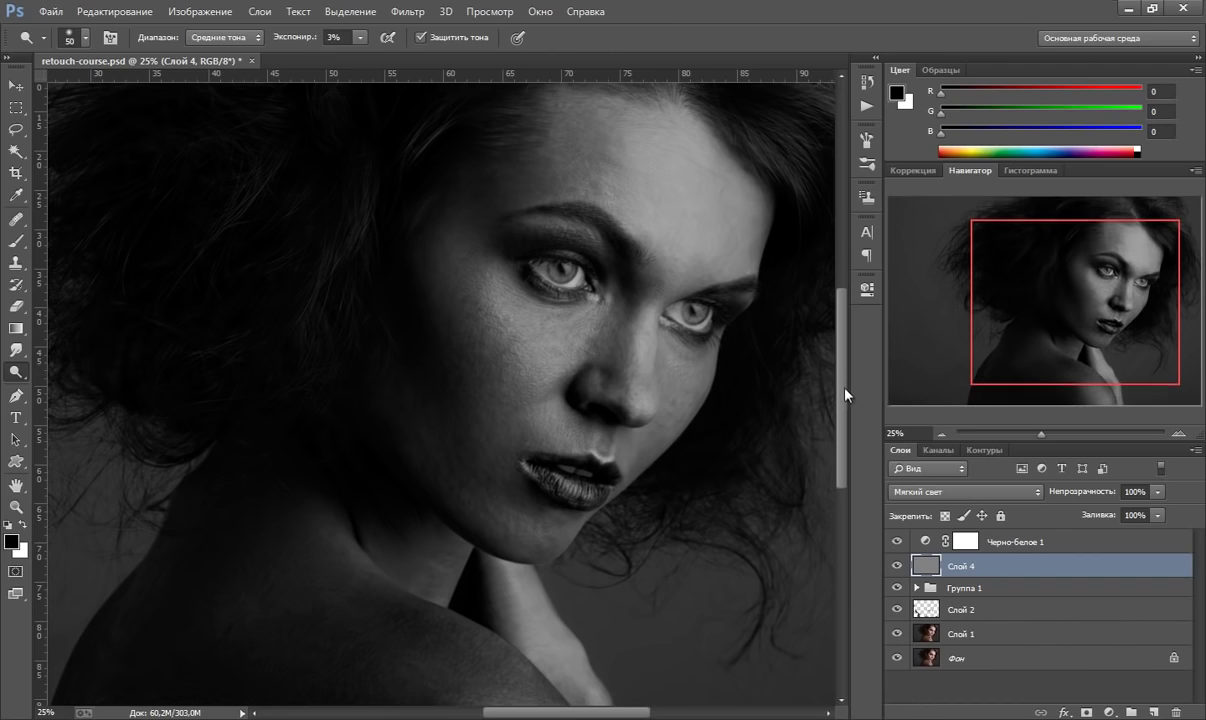
scroll(844, 399, up, 2)
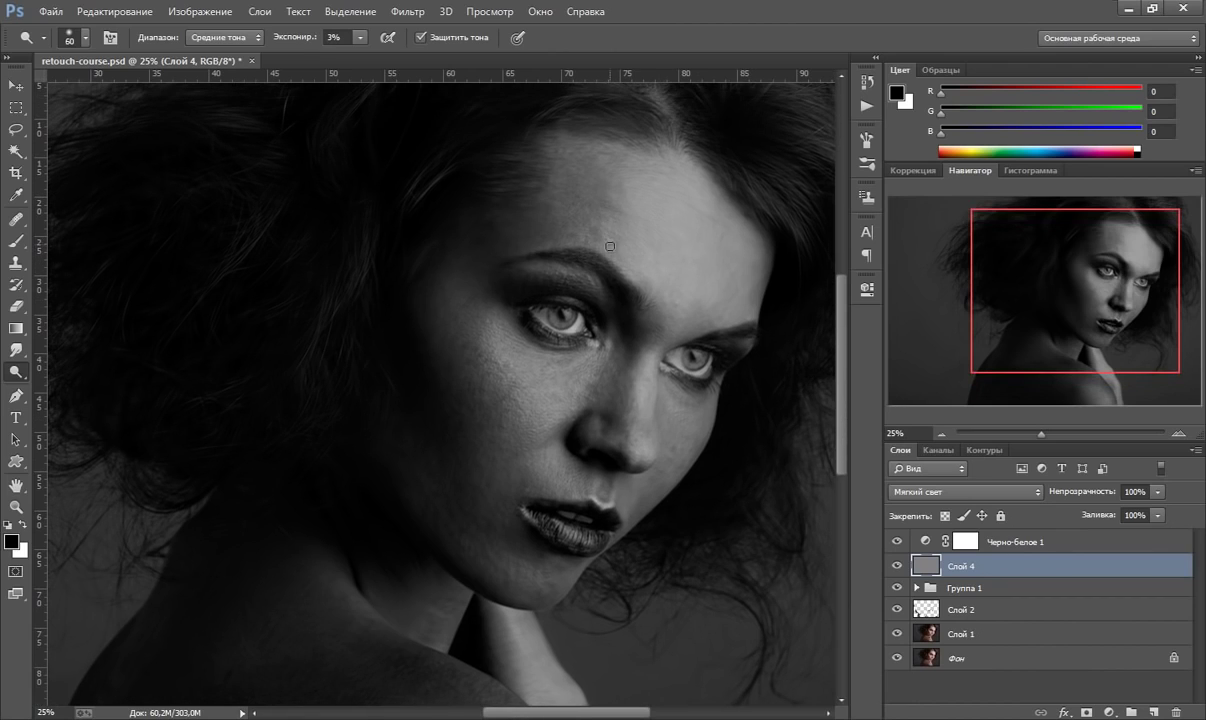
key(bracketright)
drag(606, 249, 604, 235)
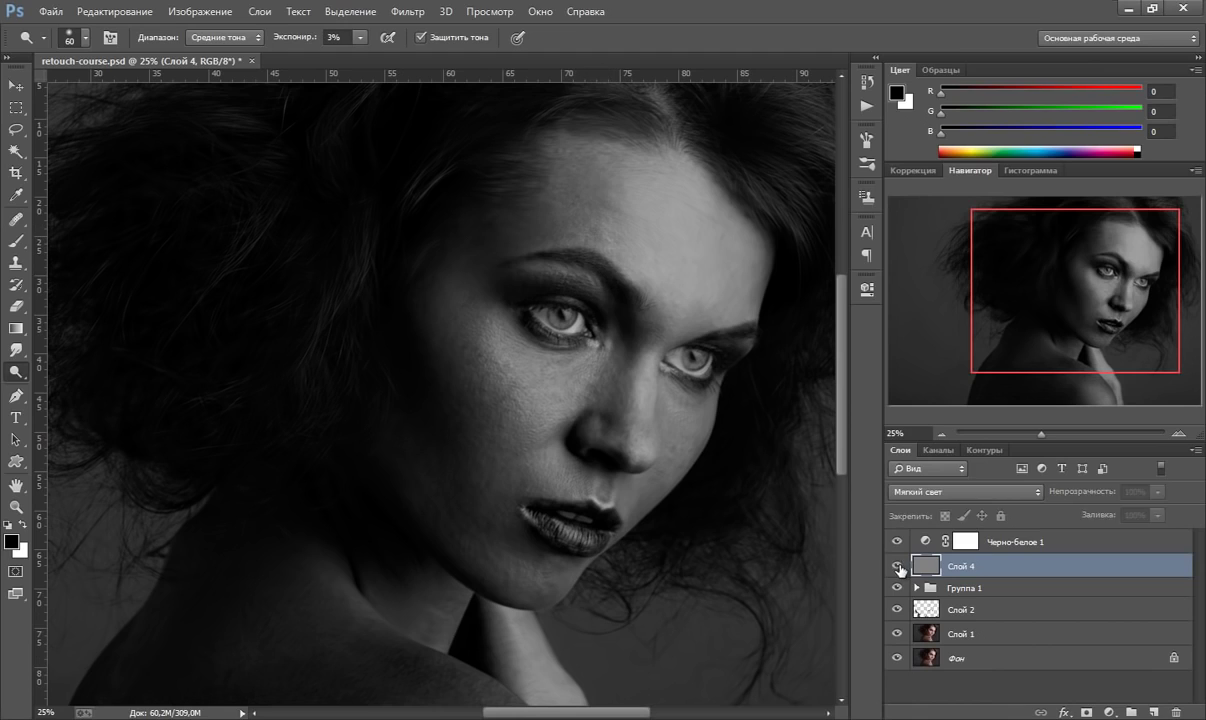
Step: Compare Слой 4 hidden and shown, then dodge the cheek with a 70 px brush
click(897, 566)
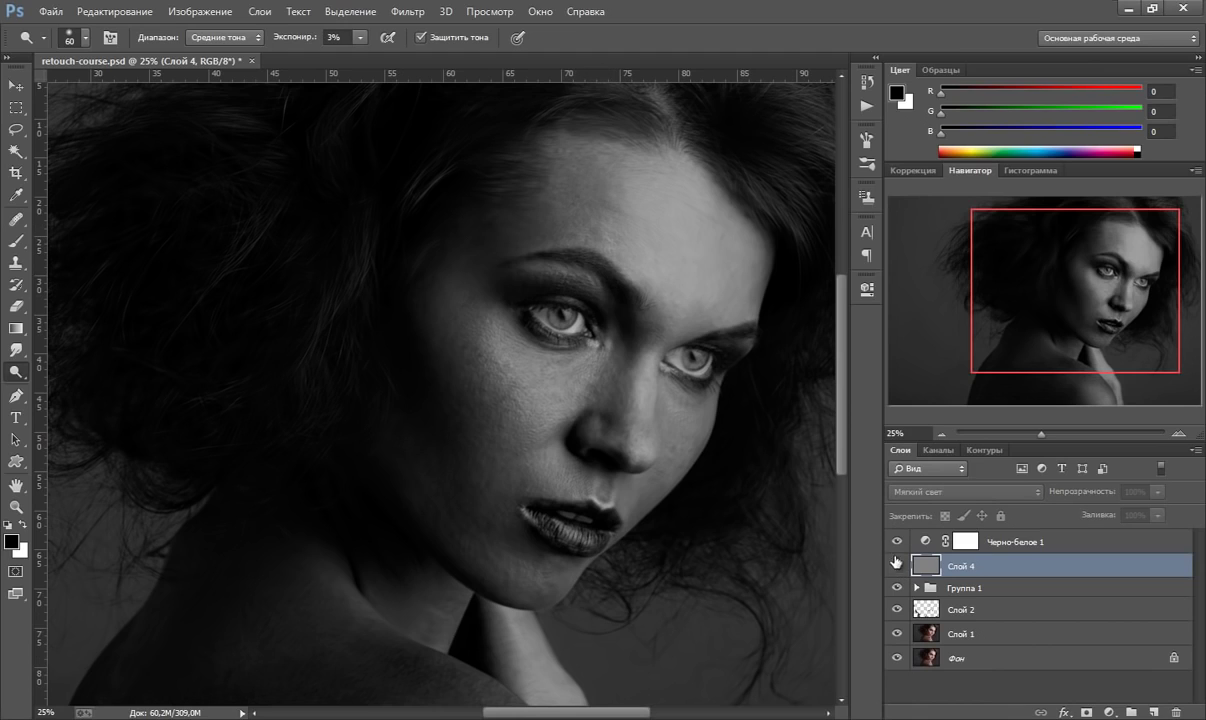
click(897, 566)
key(bracketright)
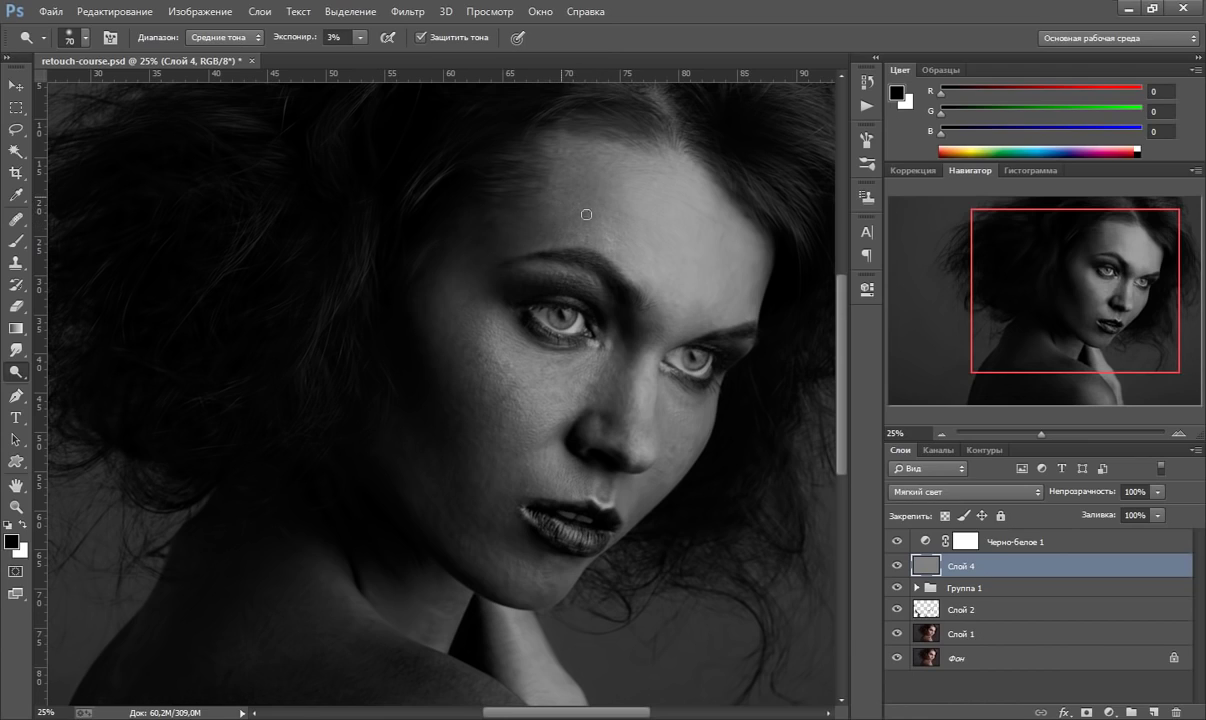
key(bracketright)
key(bracketright)
key(bracketleft)
key(bracketleft)
key(bracketleft)
key(bracketleft)
key(bracketleft)
mouse_move(495, 407)
mouse_down()
mouse_move(452, 353)
mouse_move(461, 404)
mouse_up()
click(16, 507)
Step: Zoom to 33.3% on the cheek, reselect Dodge and reposition the face, then zoom out to the whole portrait
click(527, 410)
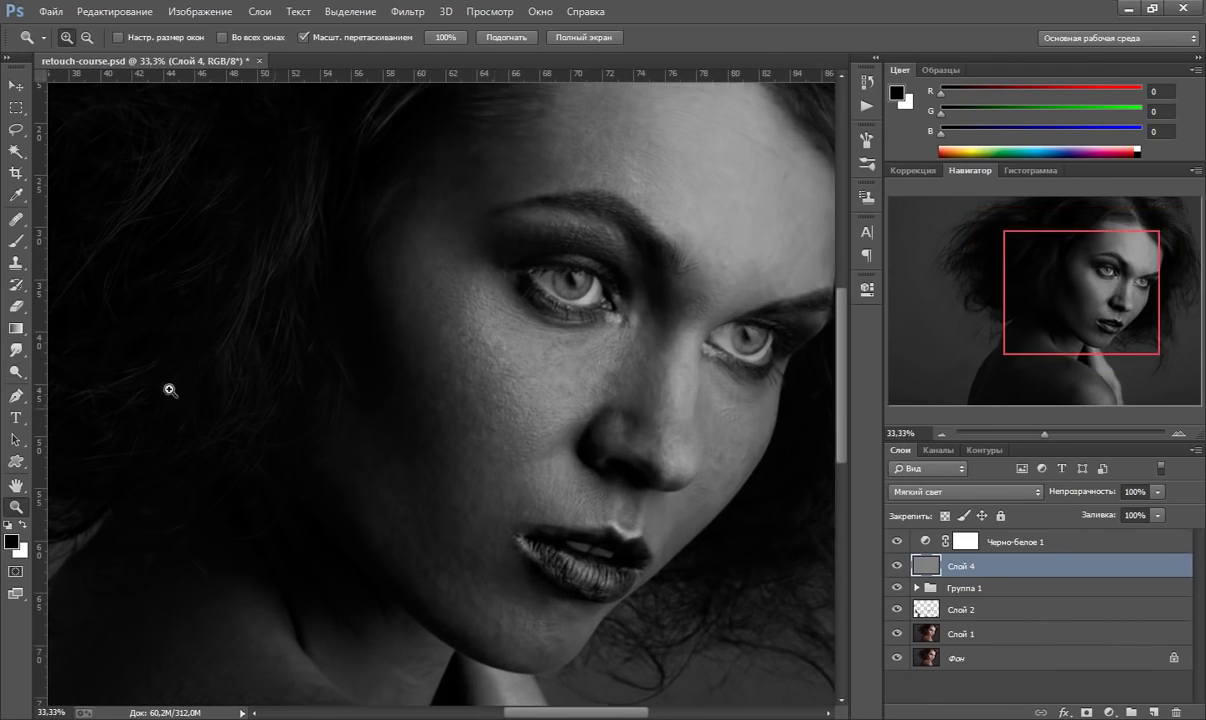
click(17, 368)
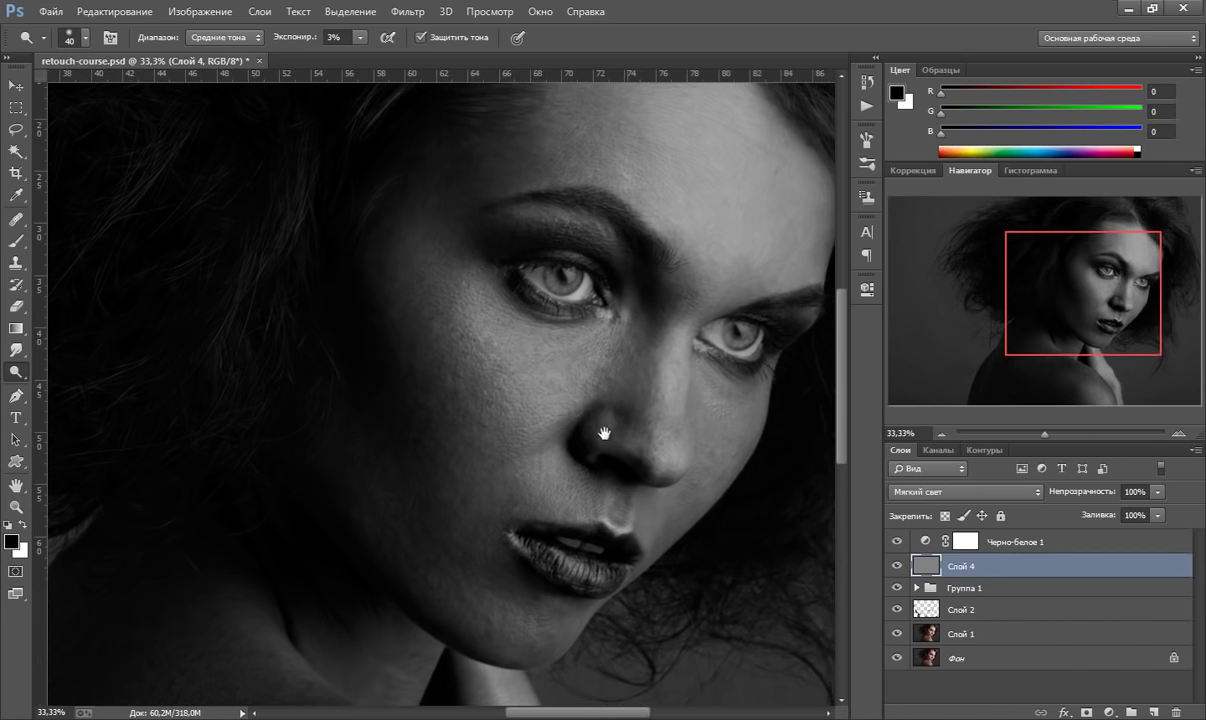
drag(653, 388, 644, 391)
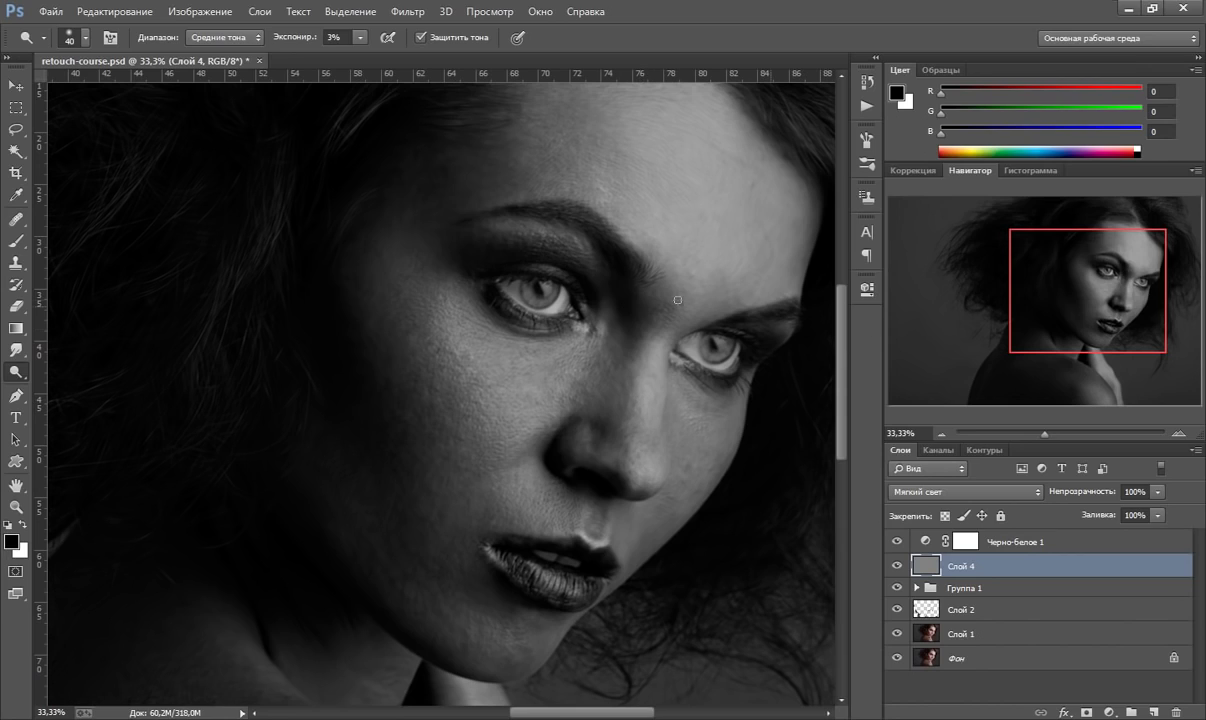
scroll(845, 411, up, 1)
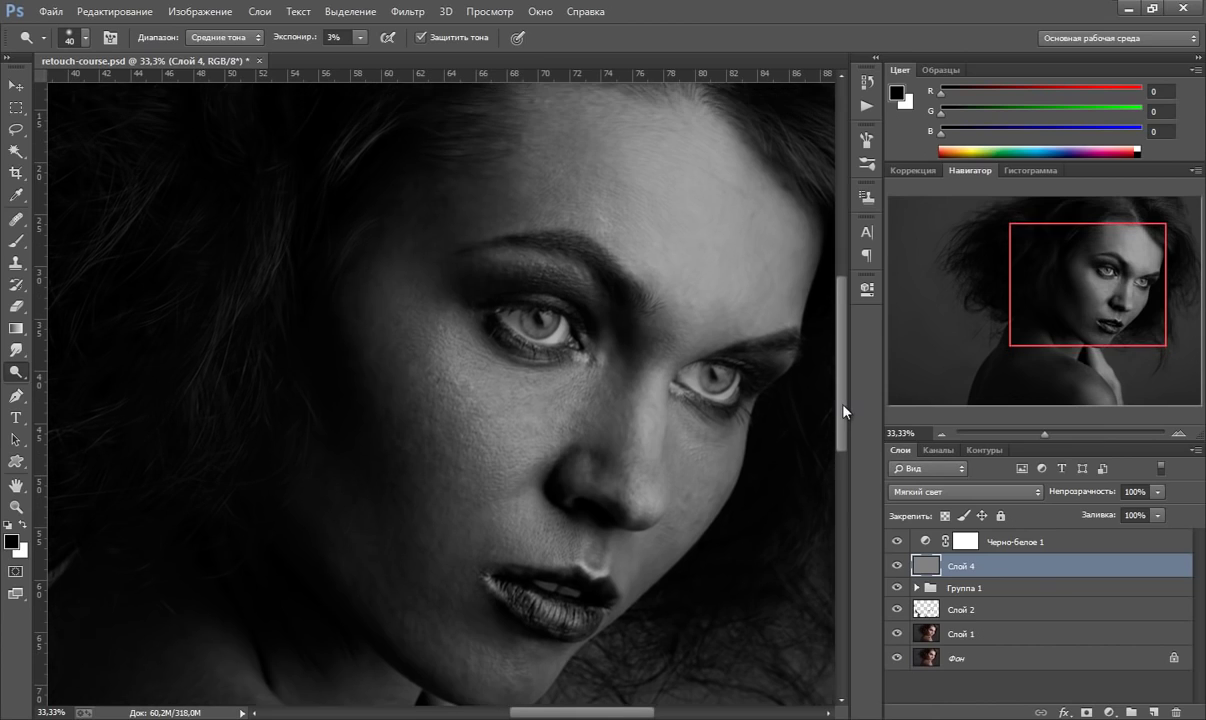
scroll(845, 411, down, 1)
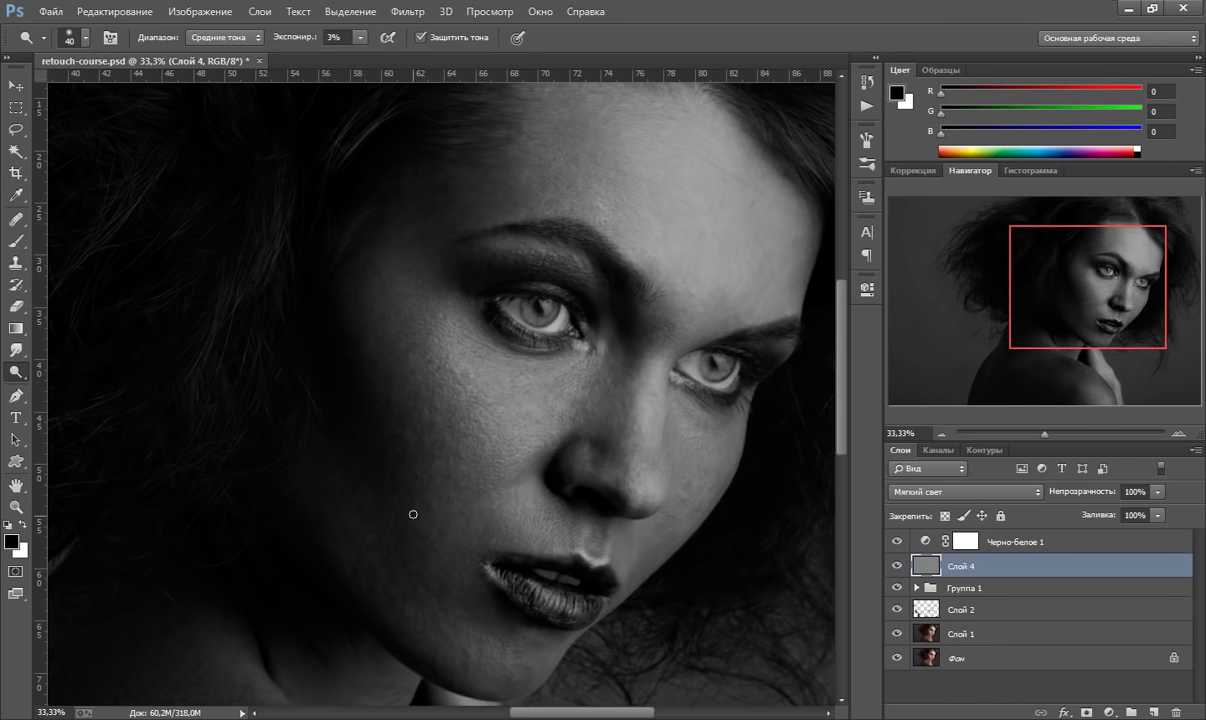
key(ctrl+minus)
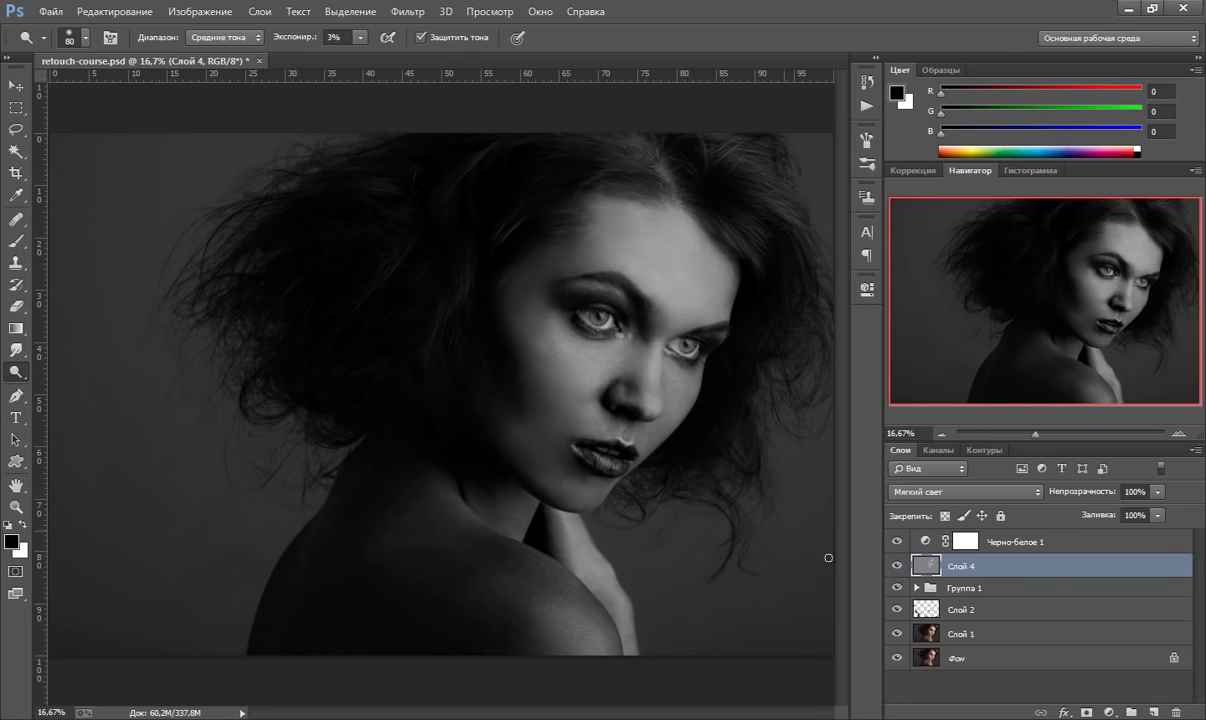
click(896, 567)
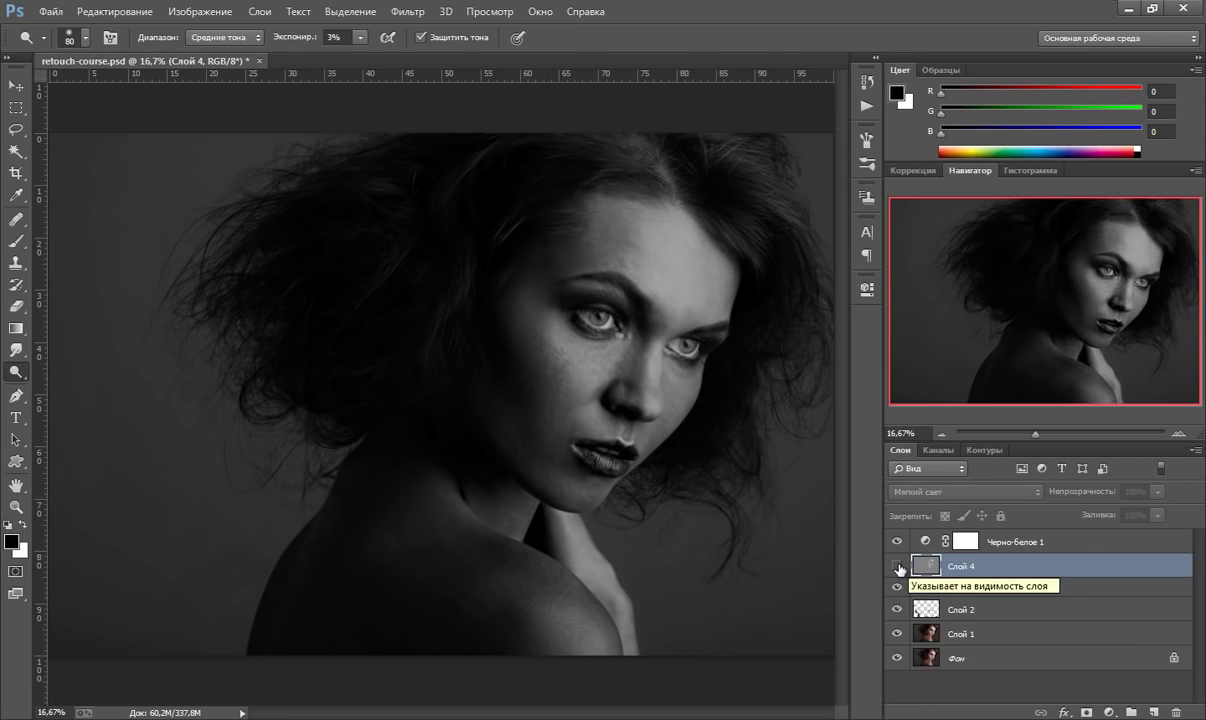
click(897, 567)
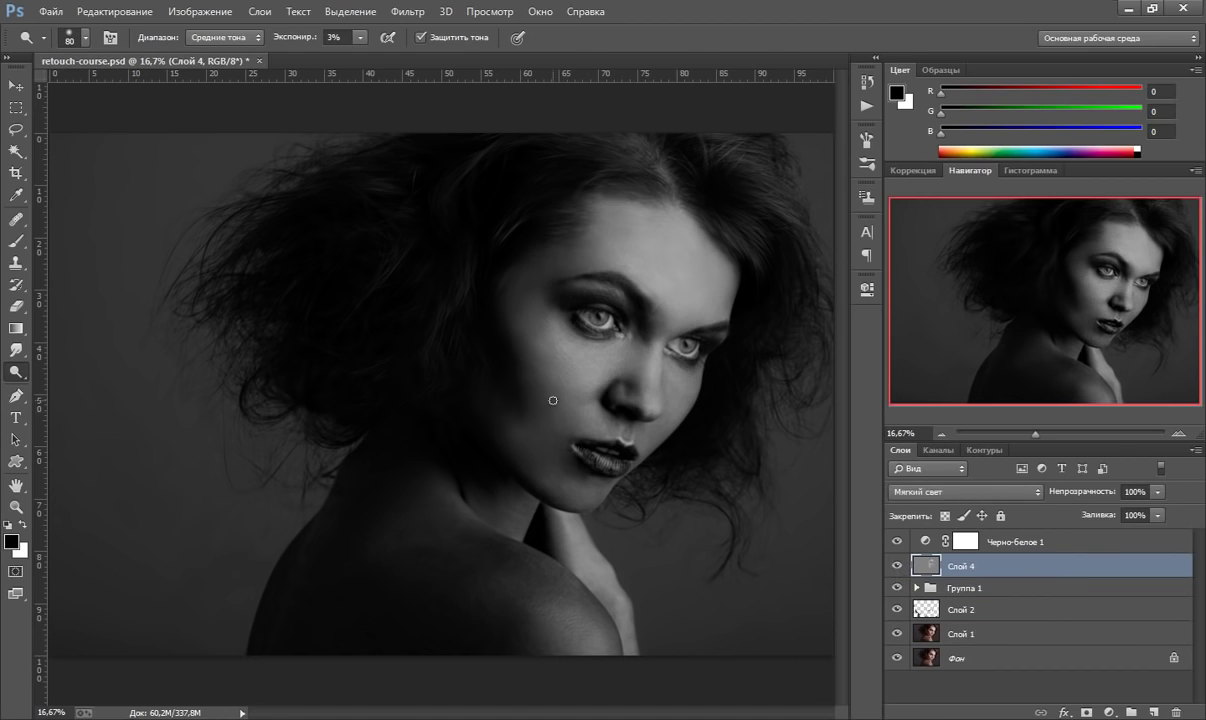
click(23, 507)
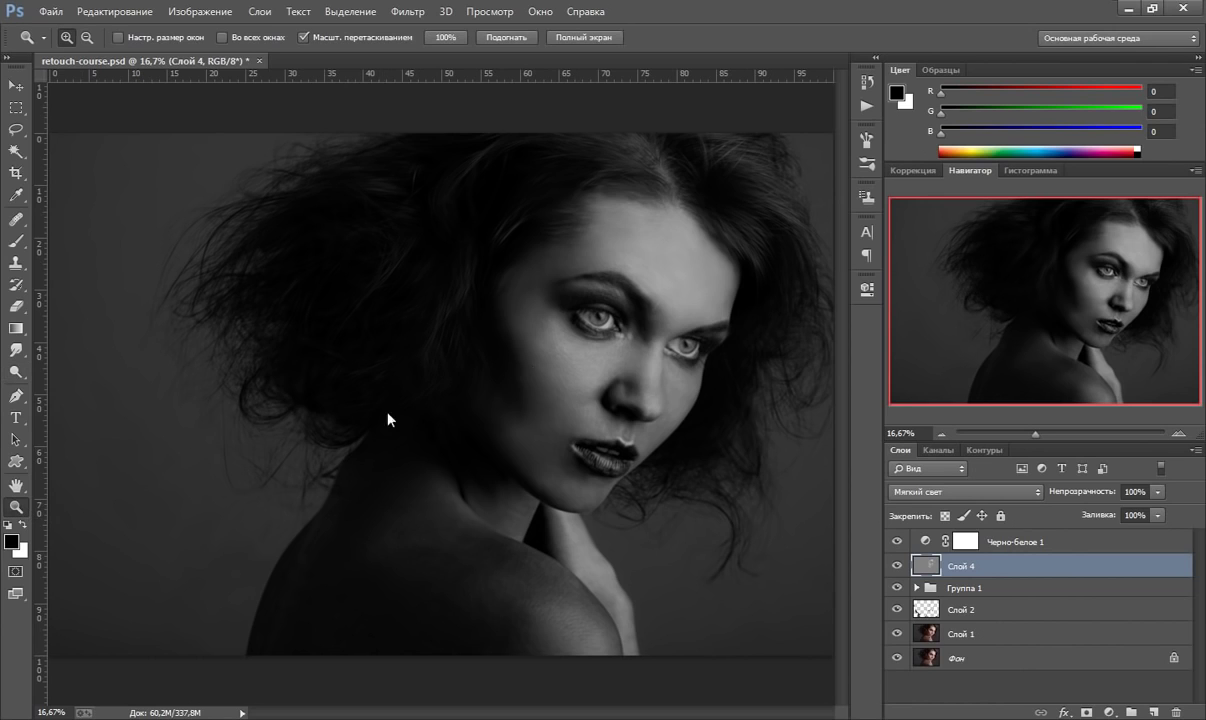
click(637, 378)
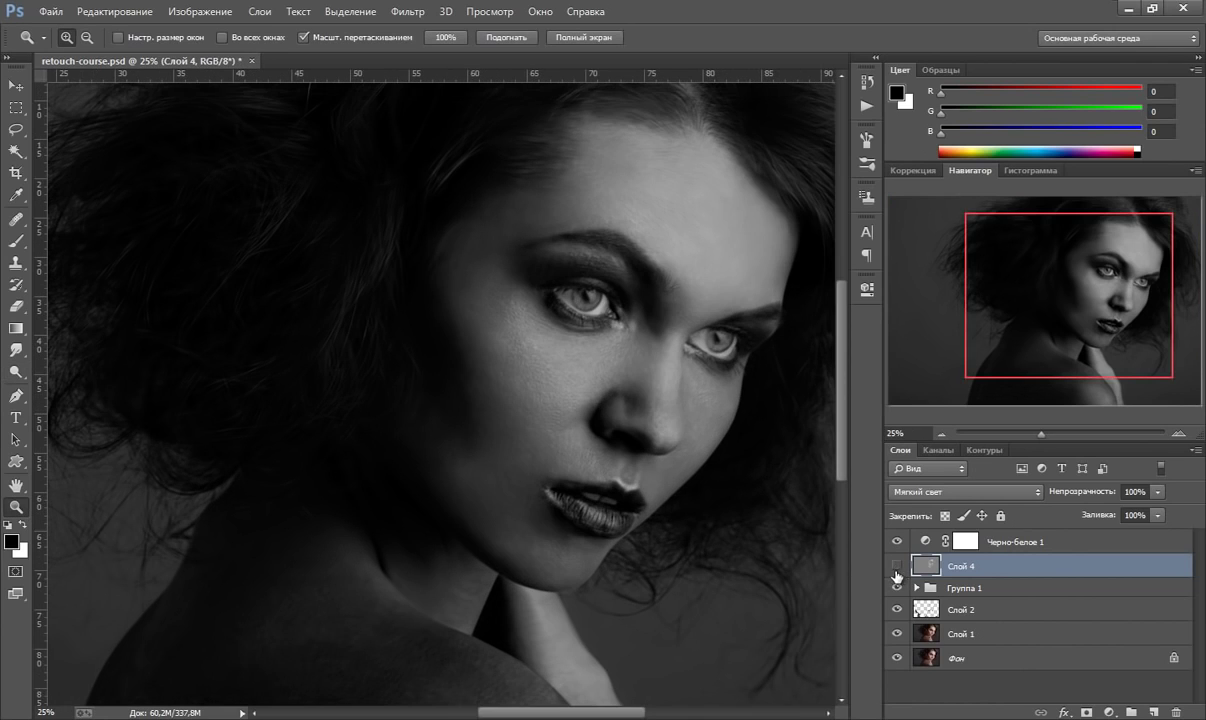
click(896, 567)
click(896, 567)
click(896, 567)
click(896, 567)
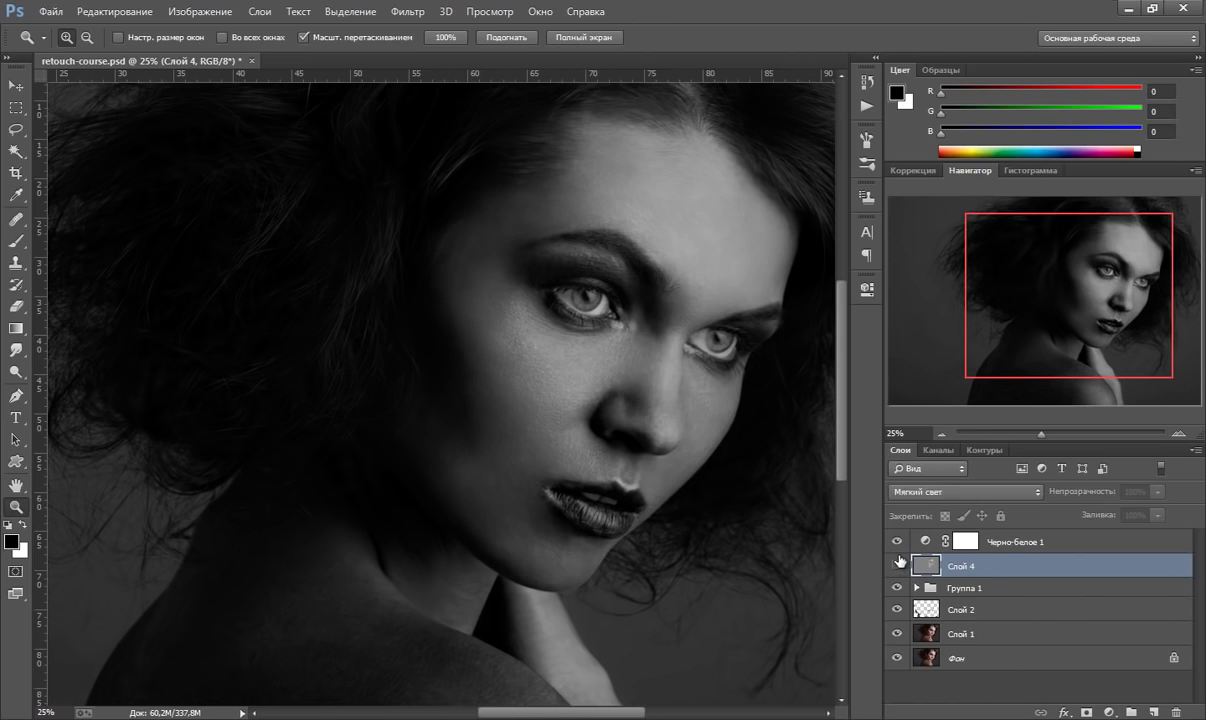
click(896, 567)
click(896, 567)
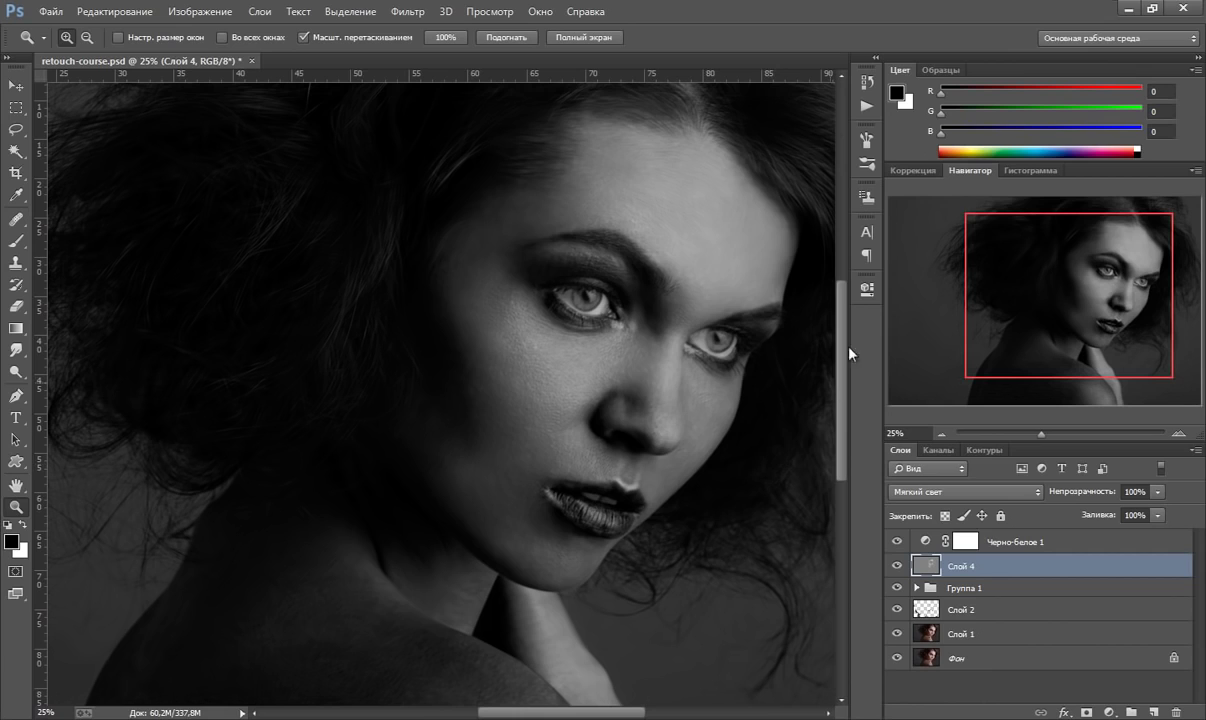
click(896, 566)
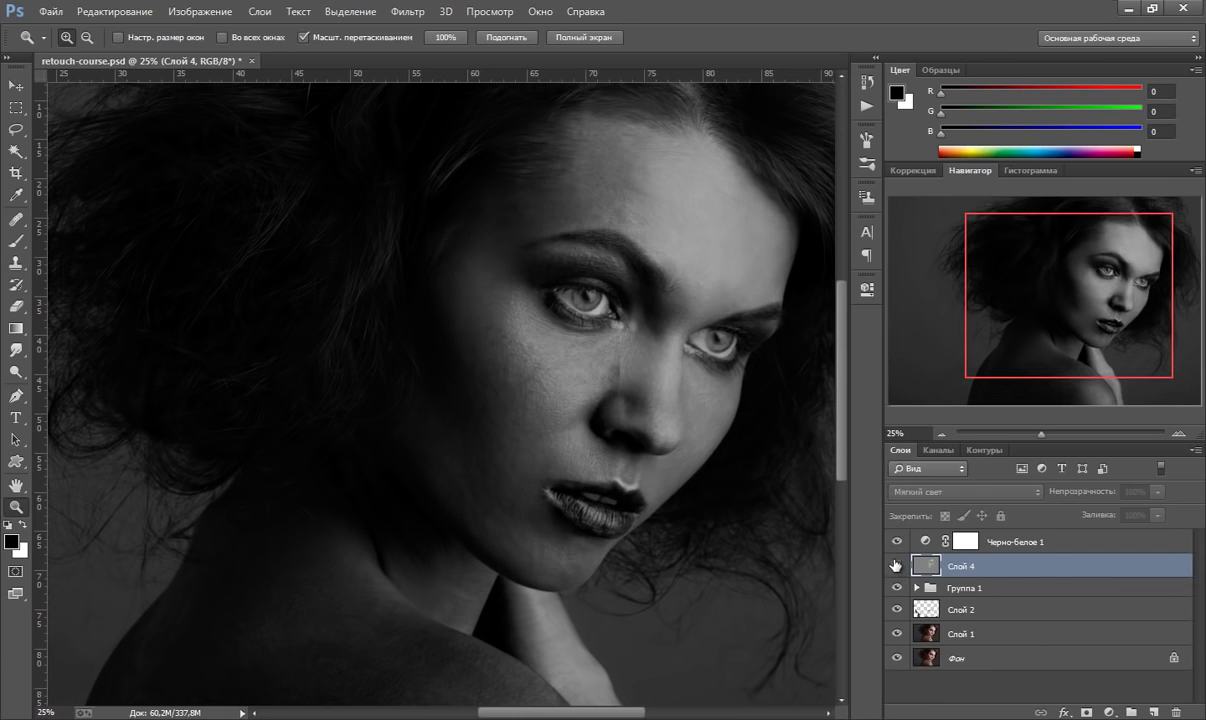
click(896, 566)
drag(843, 444, 842, 483)
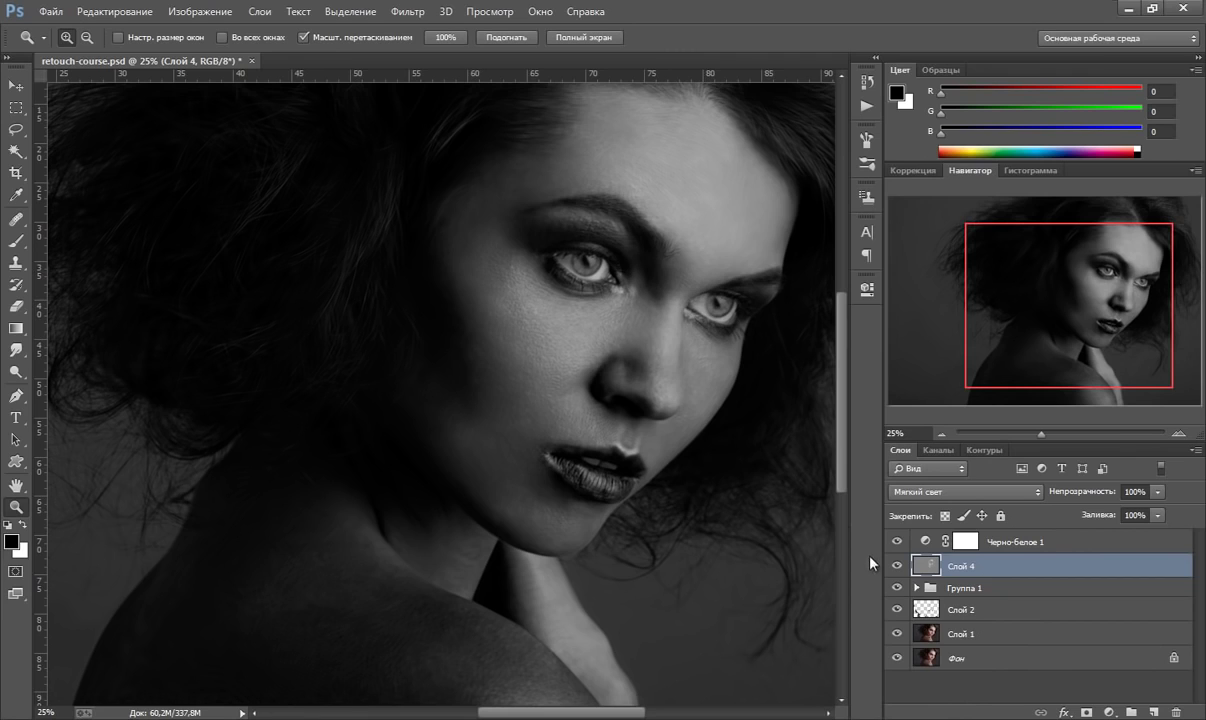
Step: Compare the colour portrait with and without Слой 4, then delete the Черно-белое 1 layer
click(896, 543)
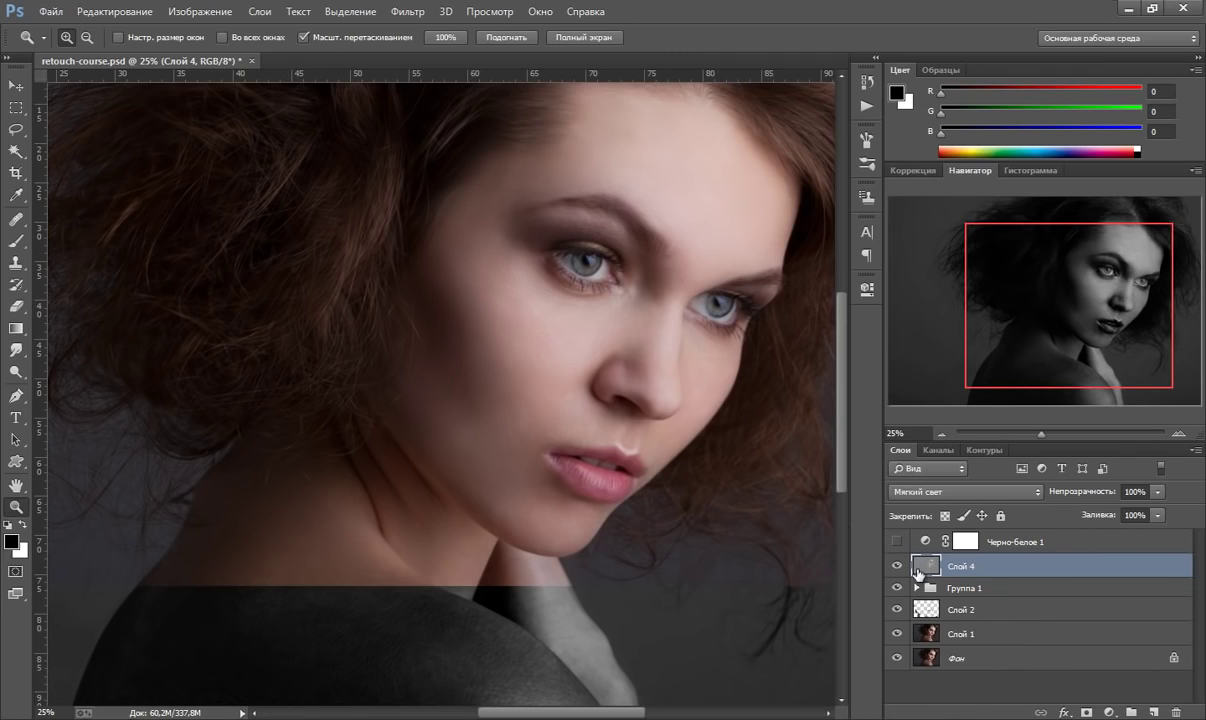
click(897, 542)
click(897, 542)
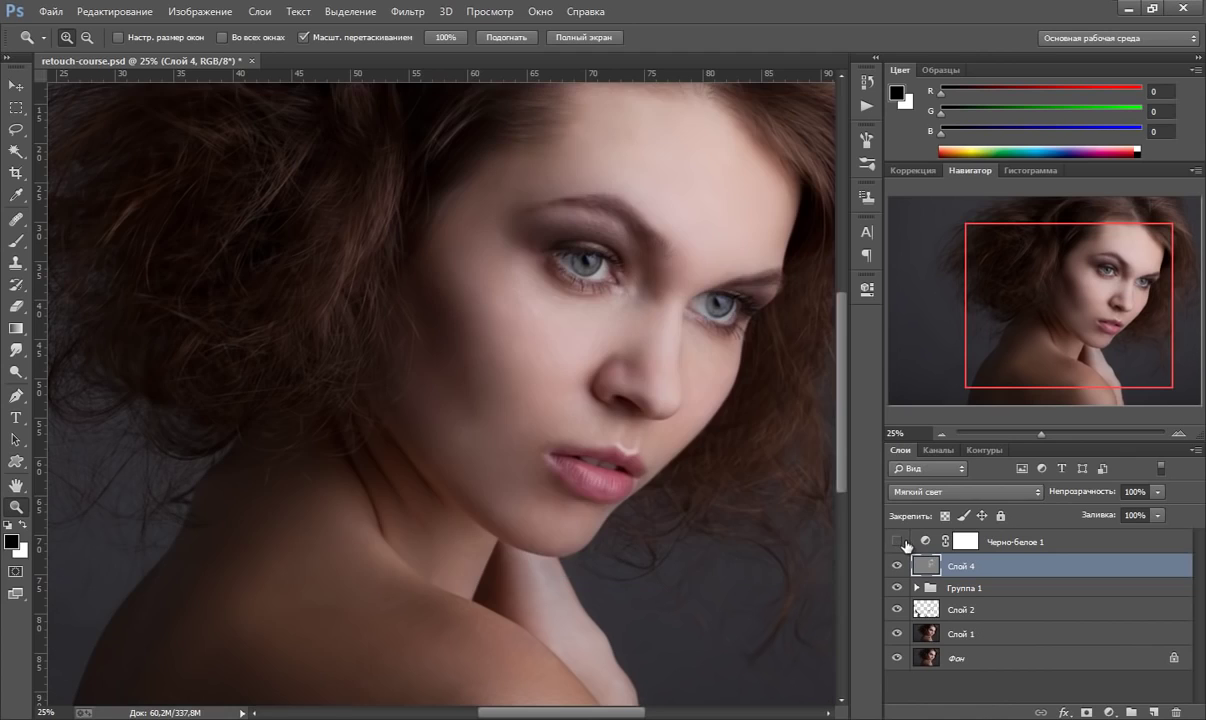
click(1001, 538)
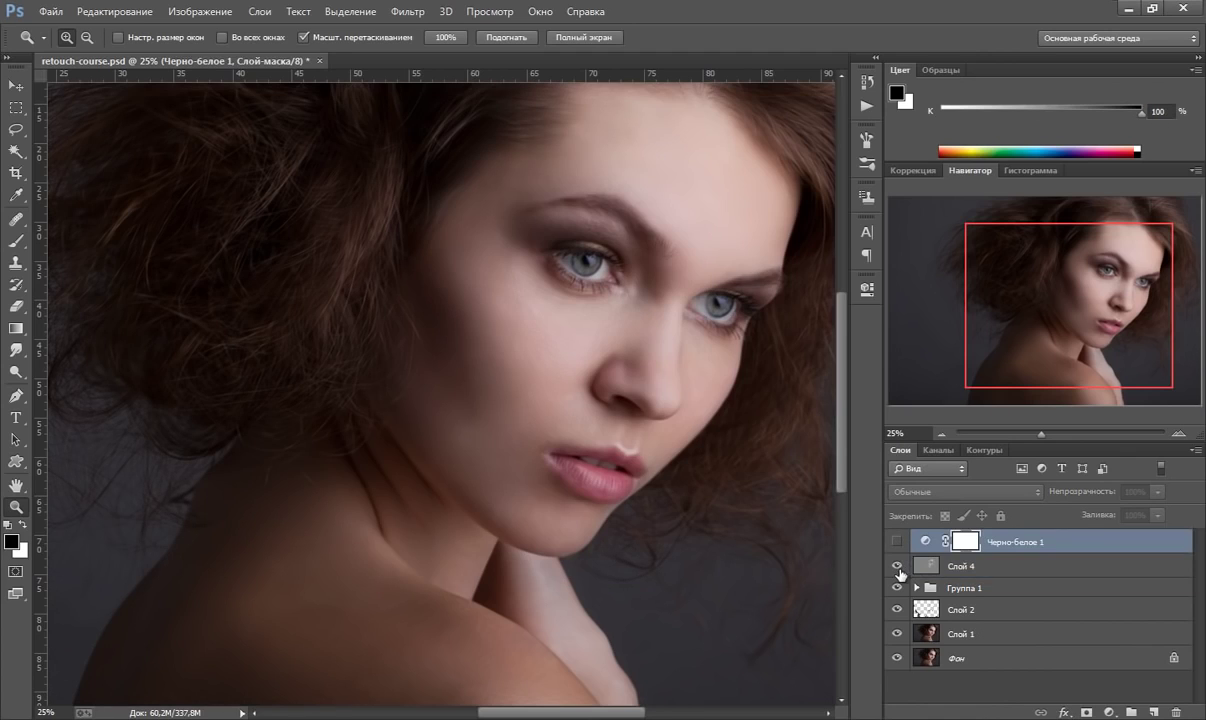
click(897, 567)
click(897, 567)
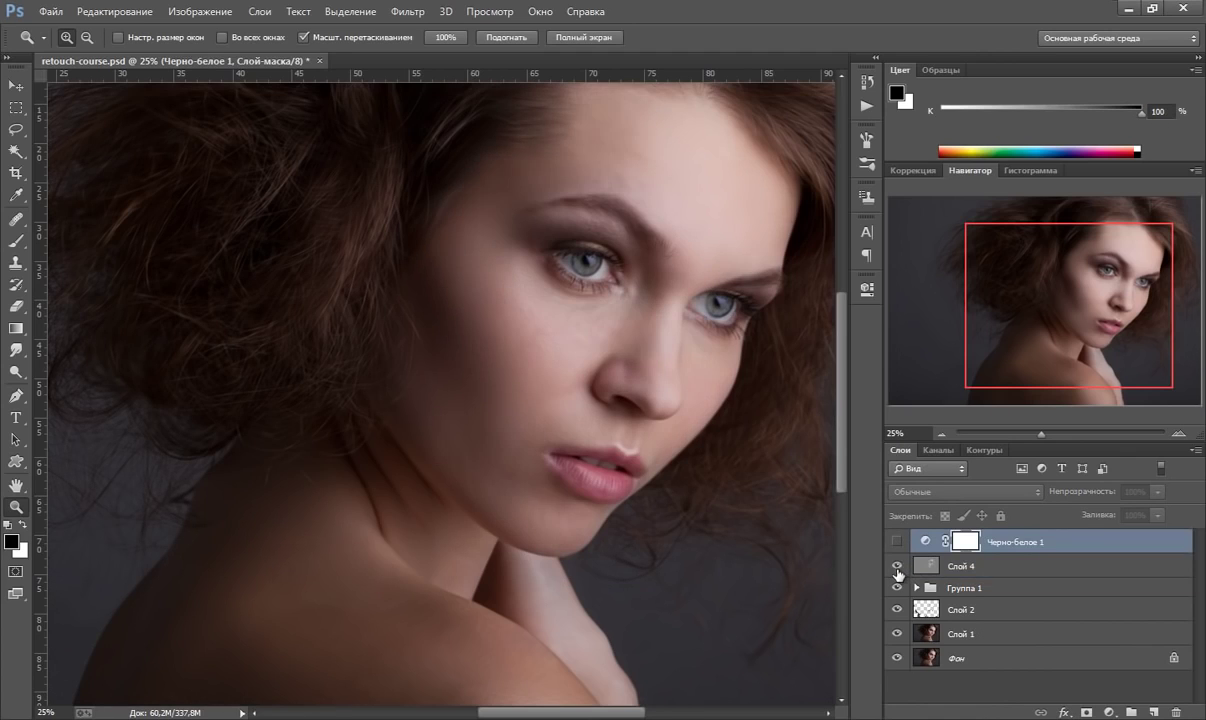
click(897, 567)
click(897, 567)
click(897, 567)
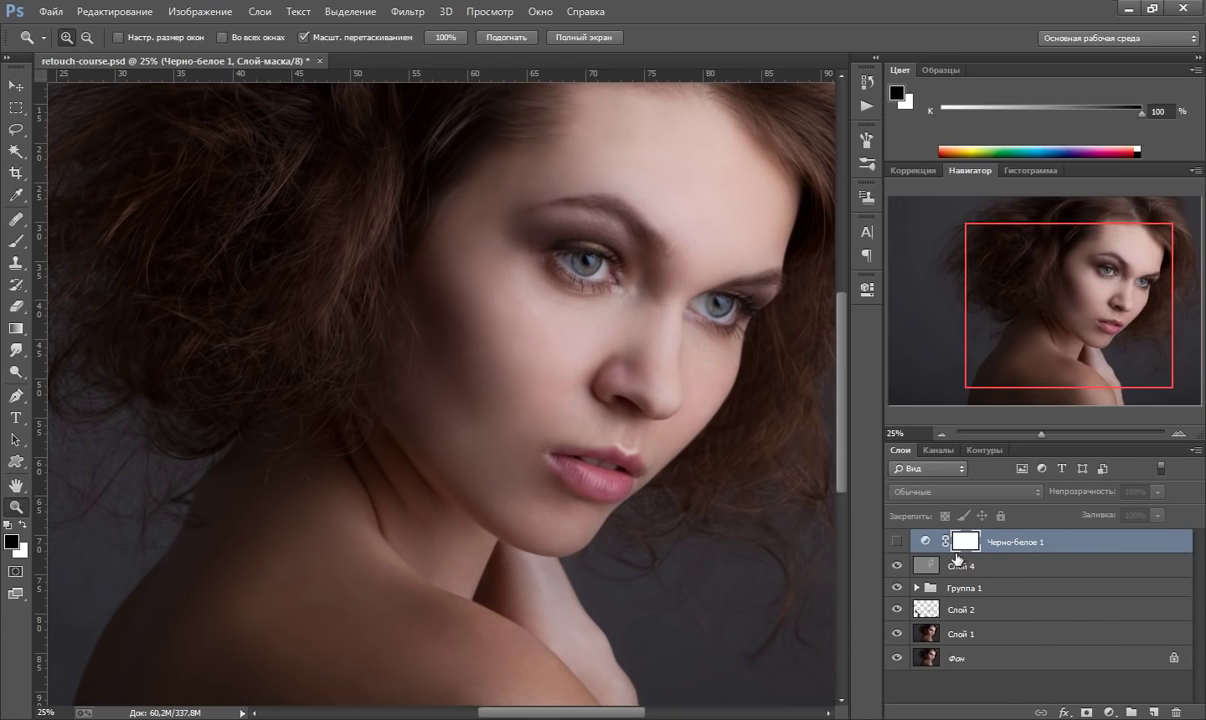
key(Delete)
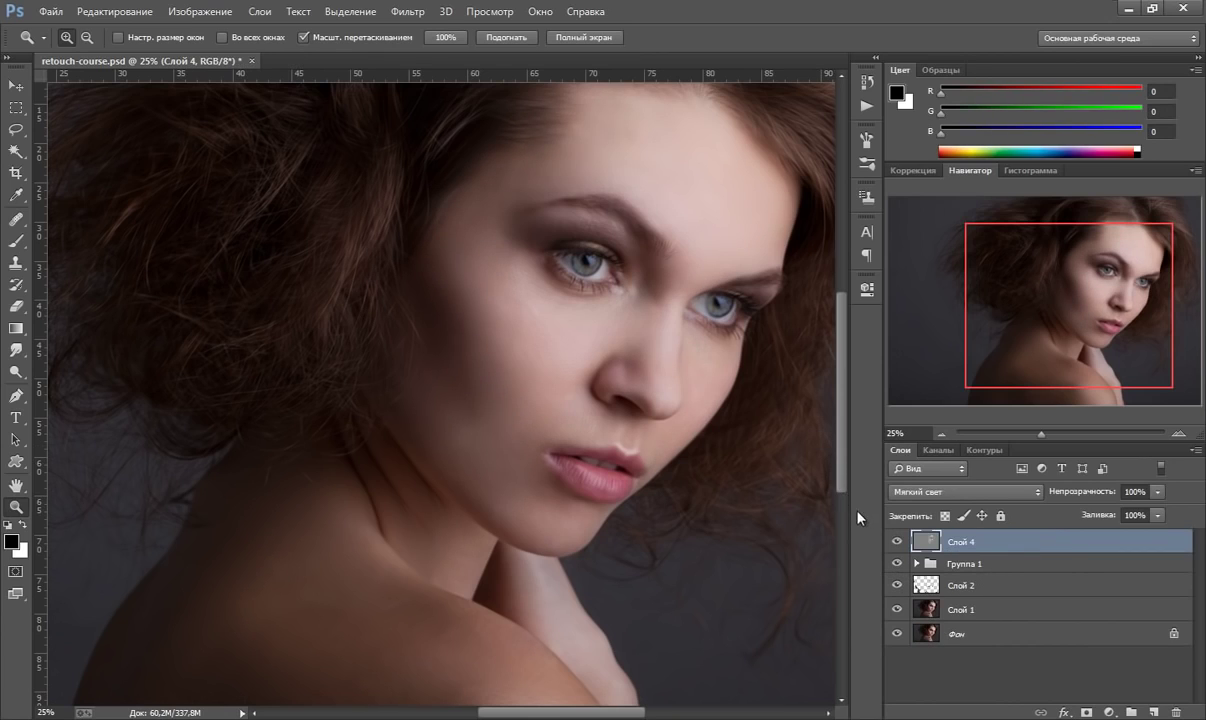
drag(846, 472, 845, 457)
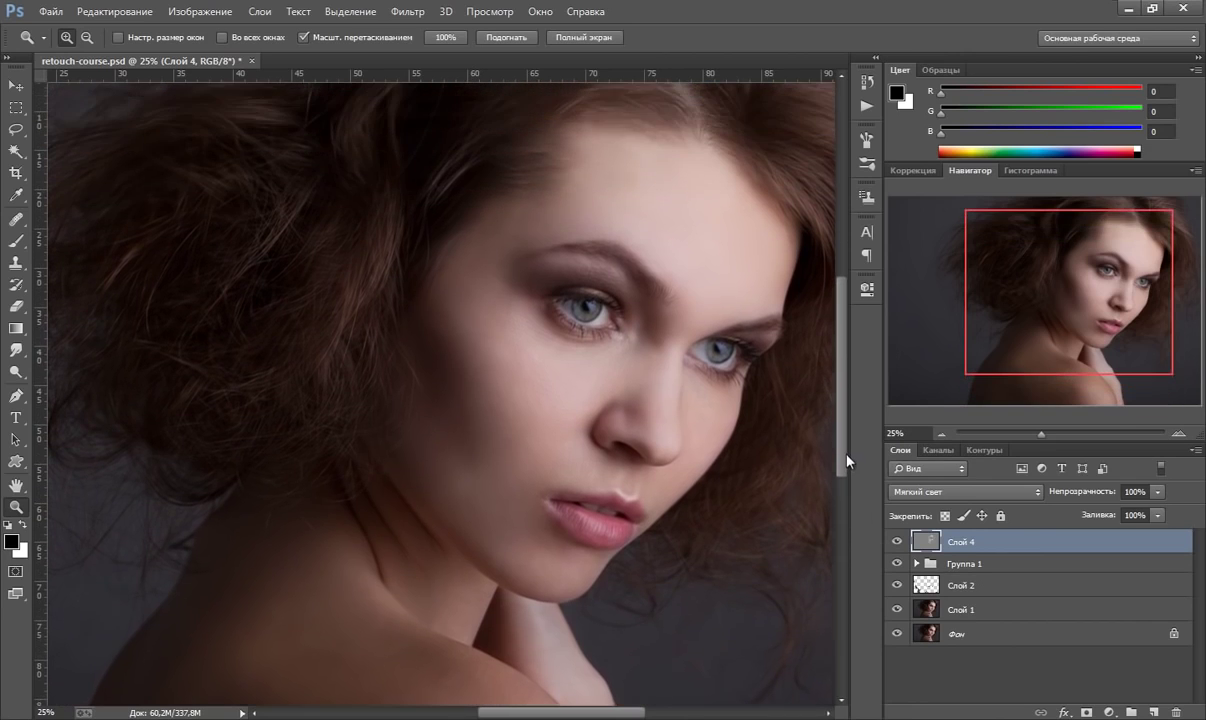